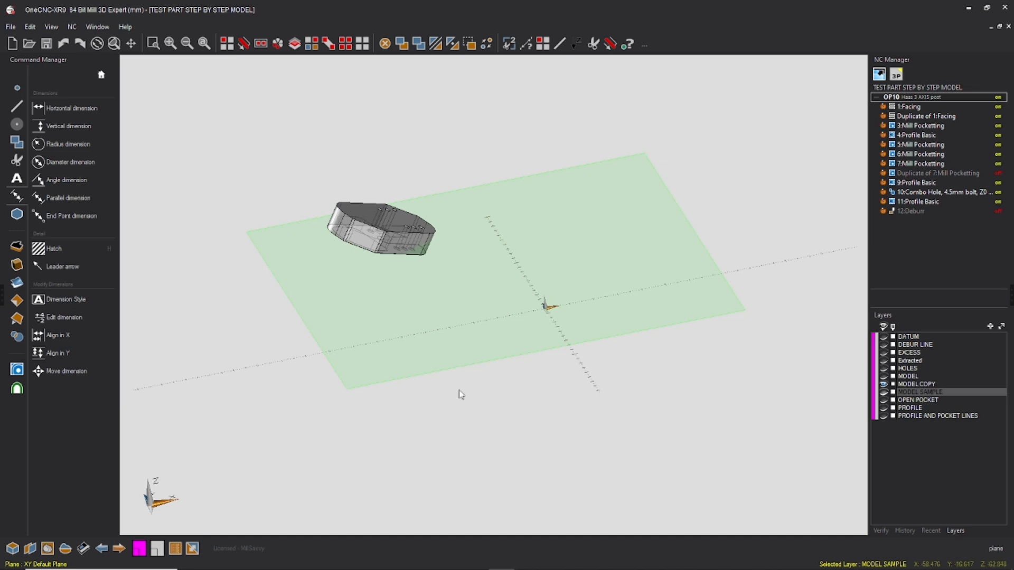
Step: Make MODEL COPY the active layer and create a work plane from the part's pocketed face with the holes and slot
middle_drag(515, 239, 554, 305)
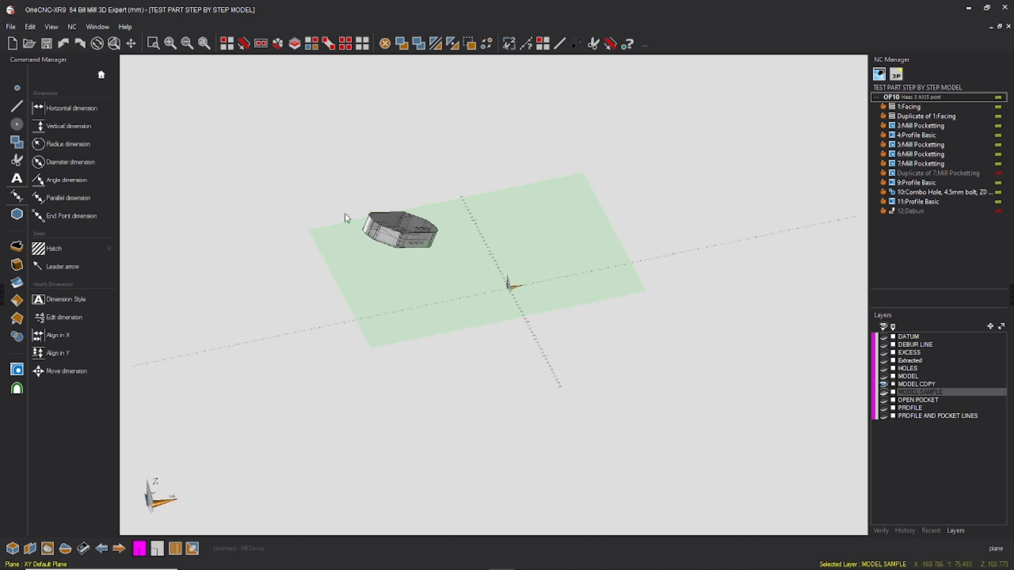
middle_drag(414, 223, 413, 239)
click(926, 384)
middle_drag(475, 232, 554, 142)
click(47, 549)
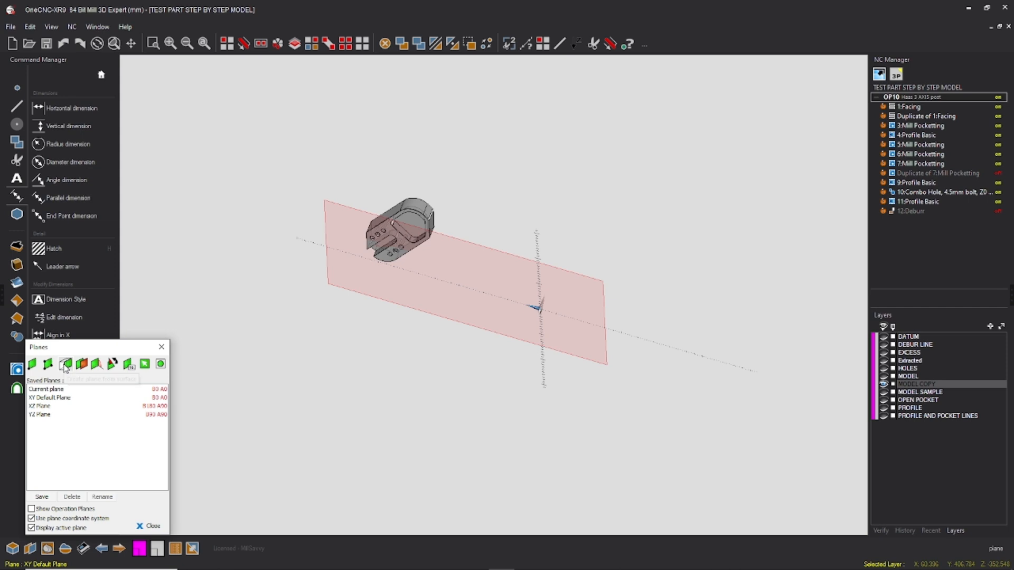
click(66, 364)
scroll(388, 233, up, 5)
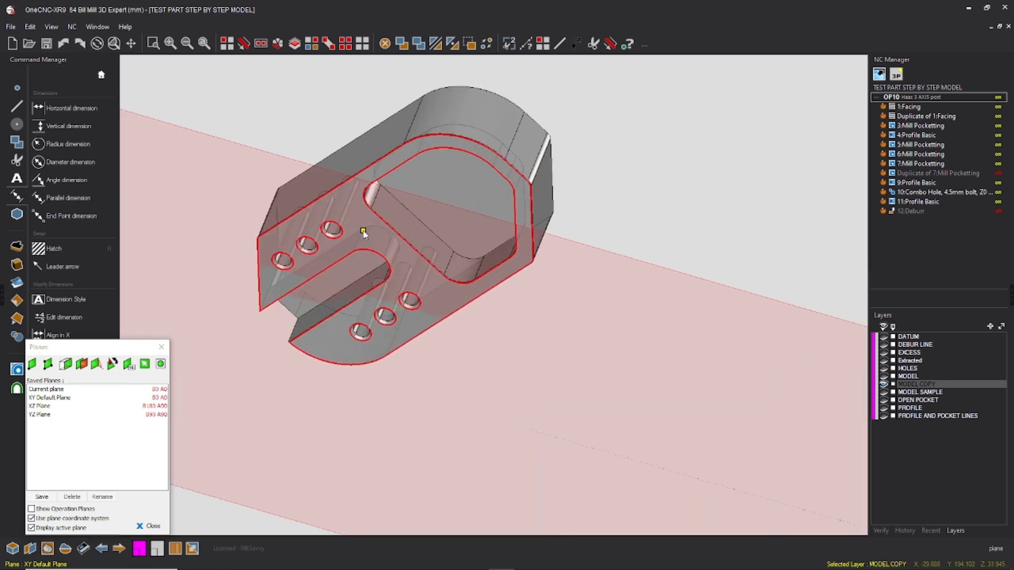
click(364, 234)
scroll(363, 234, down, 4)
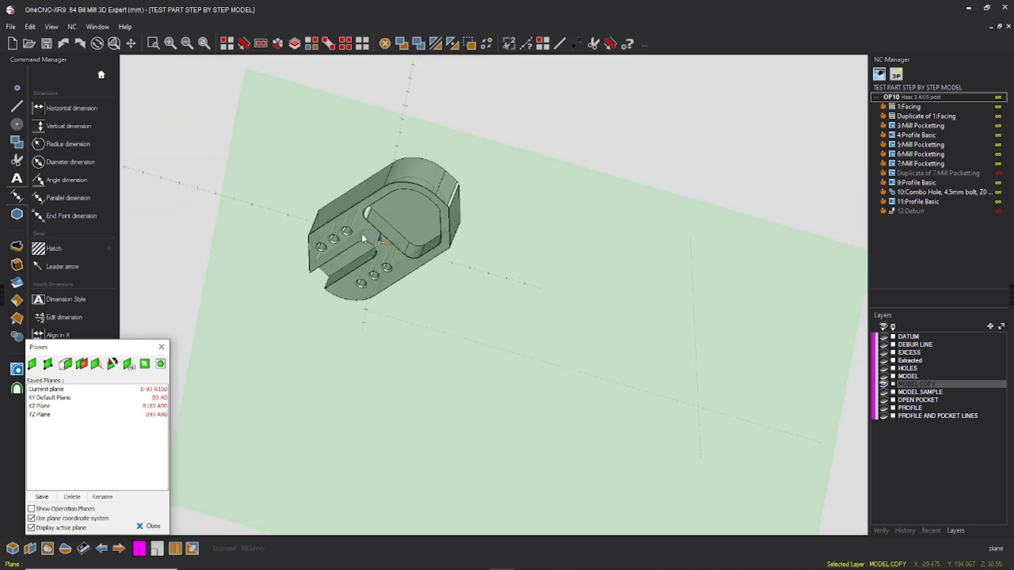
Step: Select the whole part and relocate it with the placement command Move selection FROM plane (in car position)
click(343, 45)
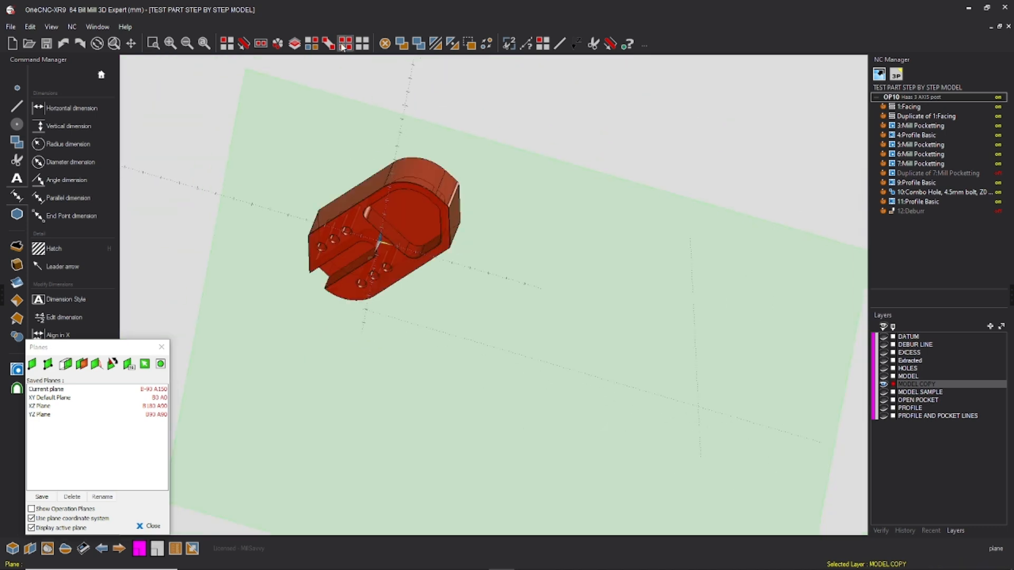
click(30, 27)
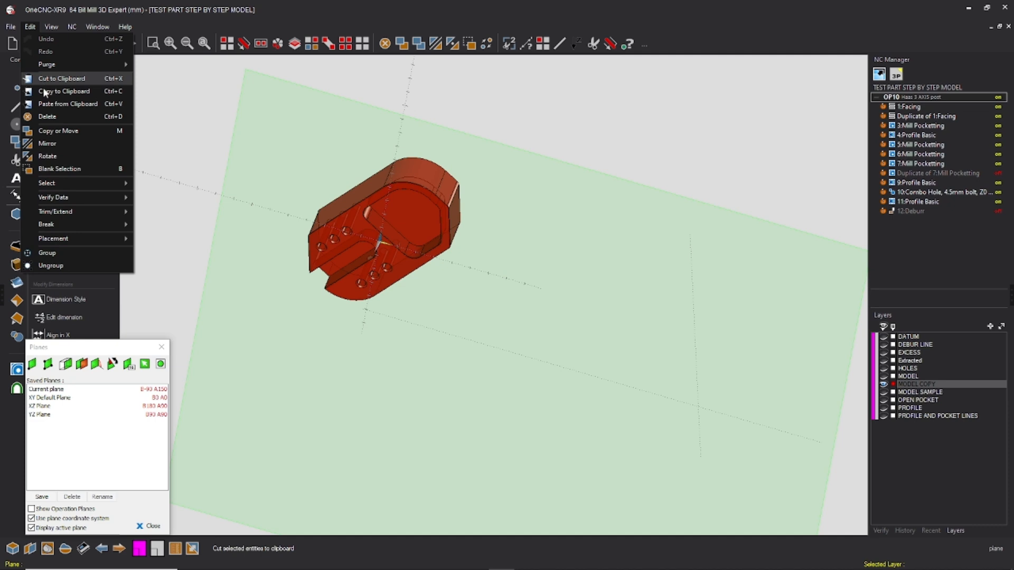
mouse_move(83, 241)
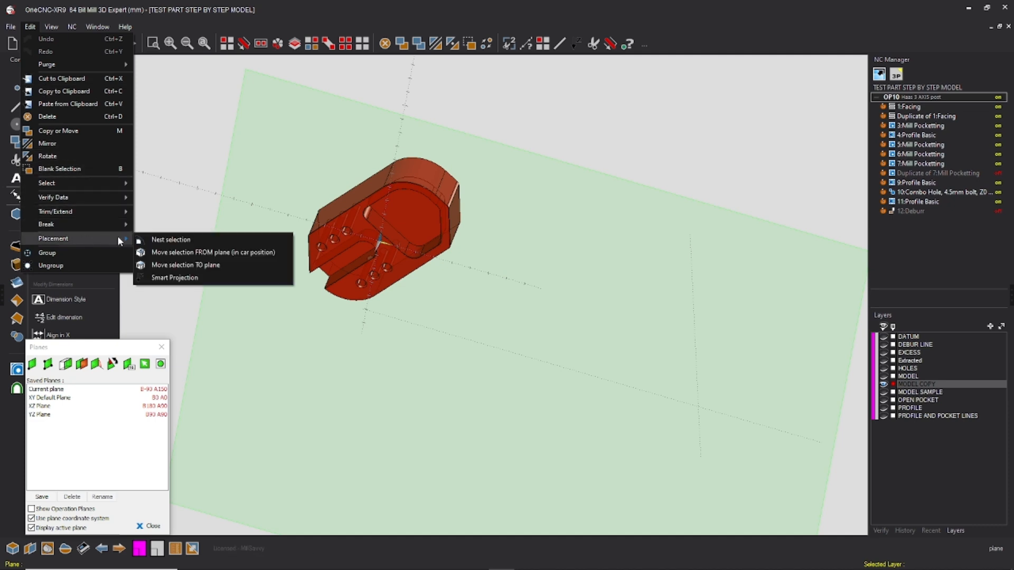
click(184, 254)
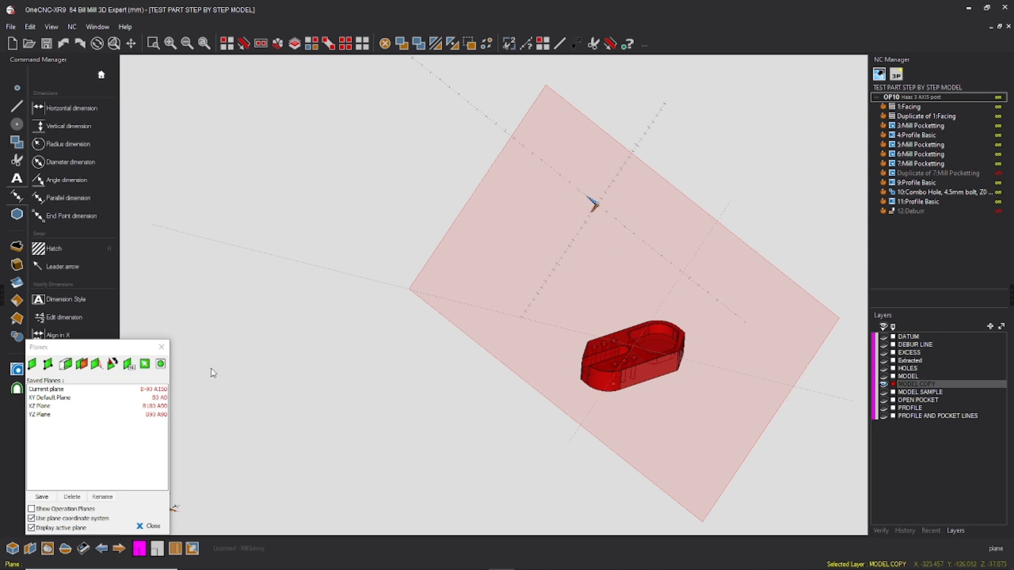
Step: Set the work plane on the relocated part's pocketed face and view the part square to that plane
click(63, 367)
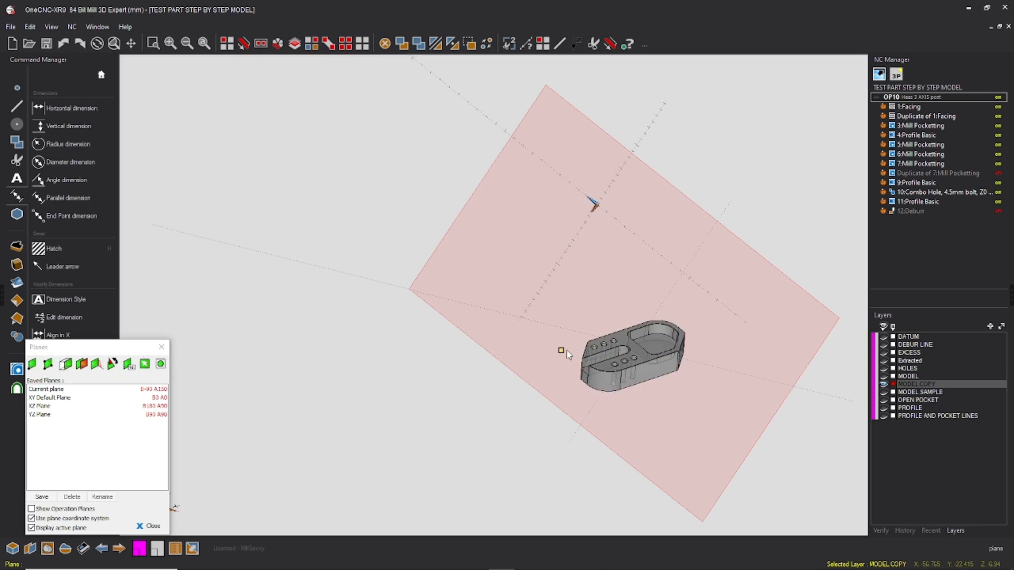
click(622, 343)
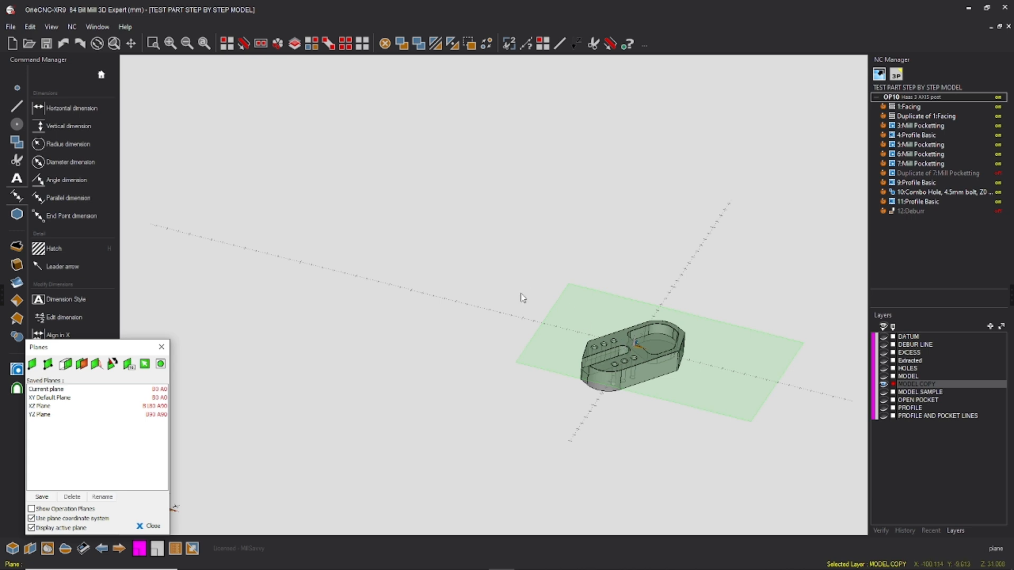
click(161, 347)
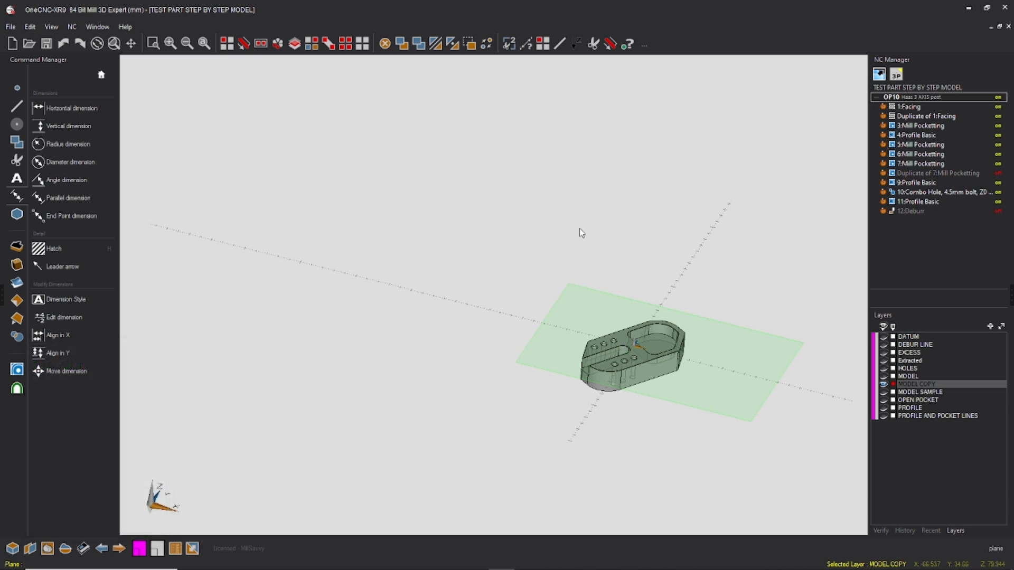
right_click(579, 228)
click(581, 226)
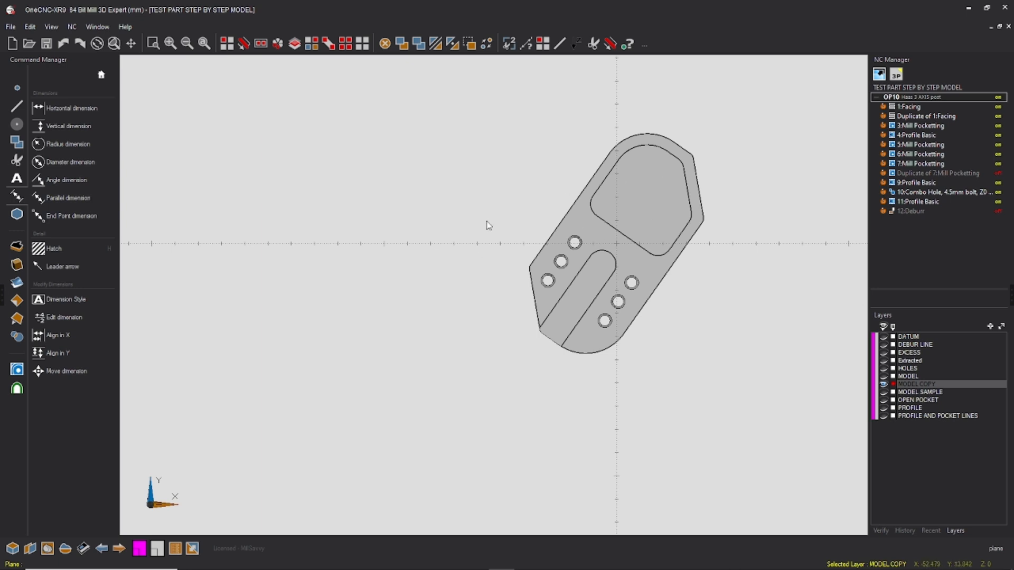
Step: Compare the orientation of the MODEL and MODEL COPY parts by toggling the two layers, leaving only MODEL COPY visible
click(884, 377)
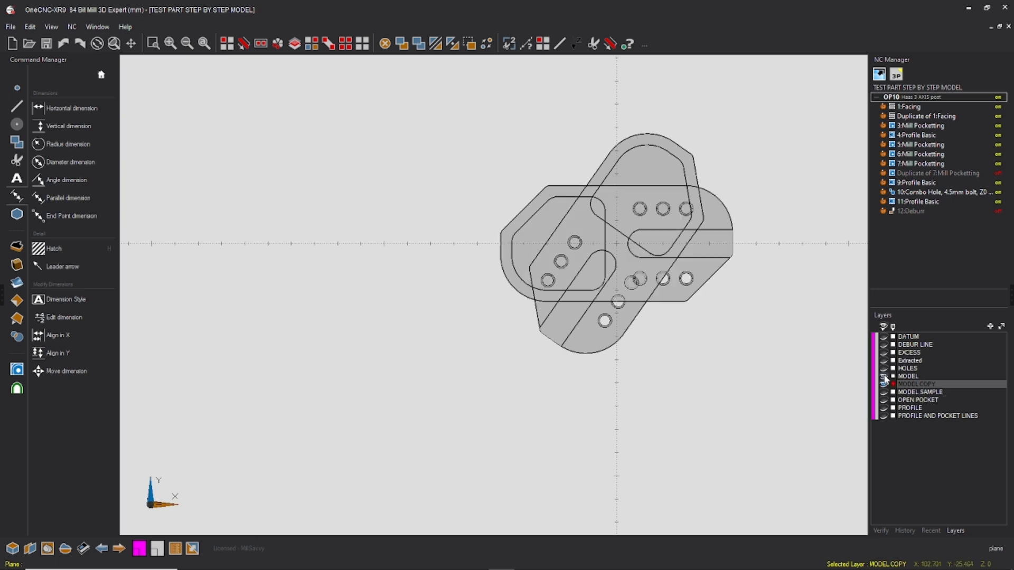
click(884, 385)
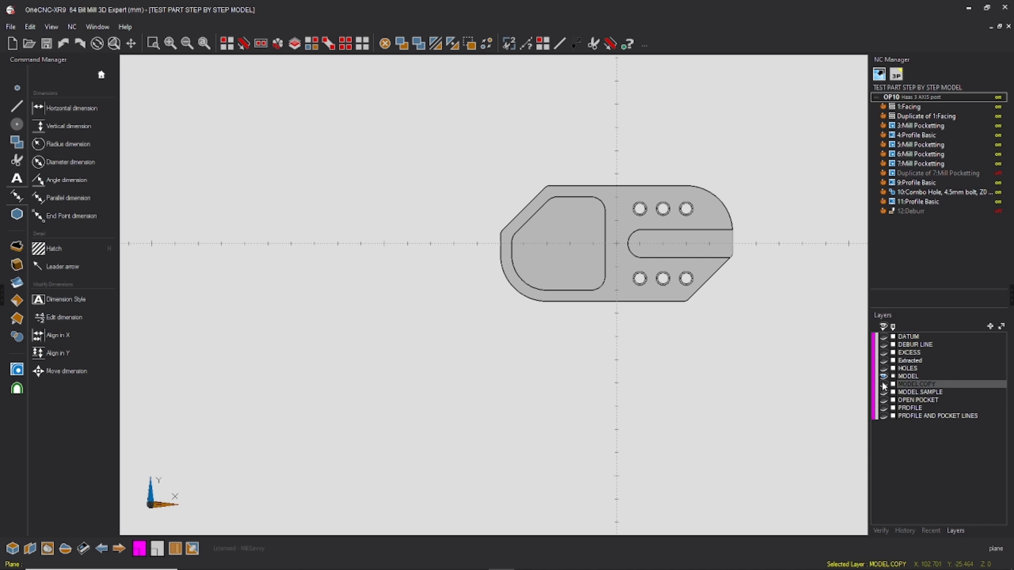
middle_drag(755, 323, 762, 270)
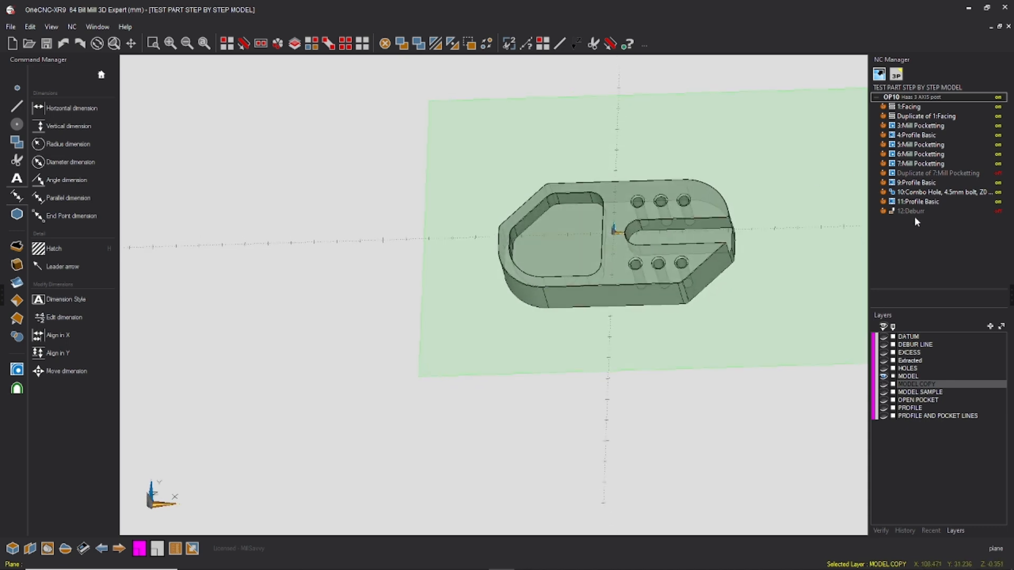
click(885, 377)
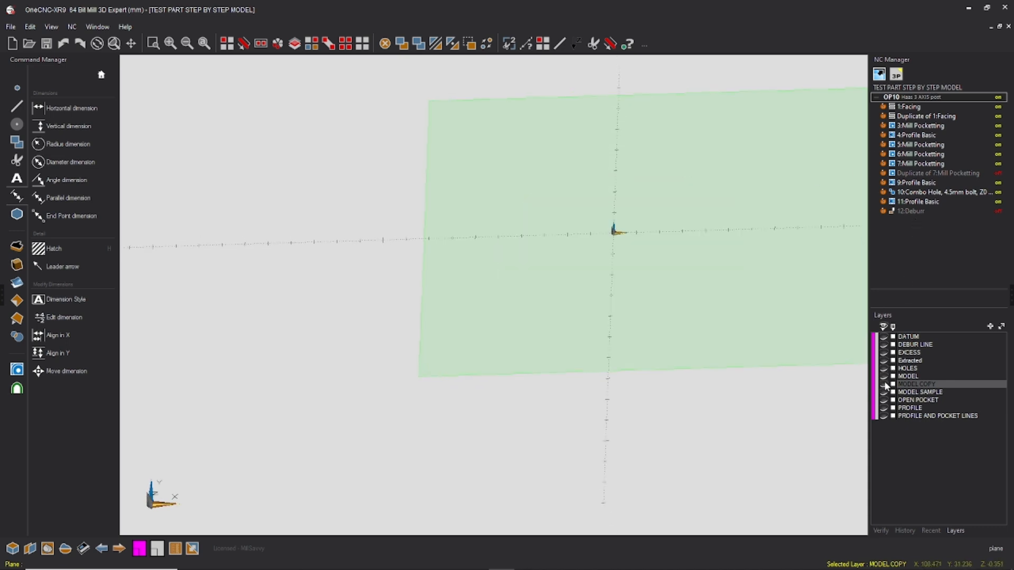
click(885, 377)
click(884, 377)
click(885, 385)
Step: Draw a line from the plane origin along the negative X axis, extending beyond the part's edge
middle_drag(651, 234, 623, 238)
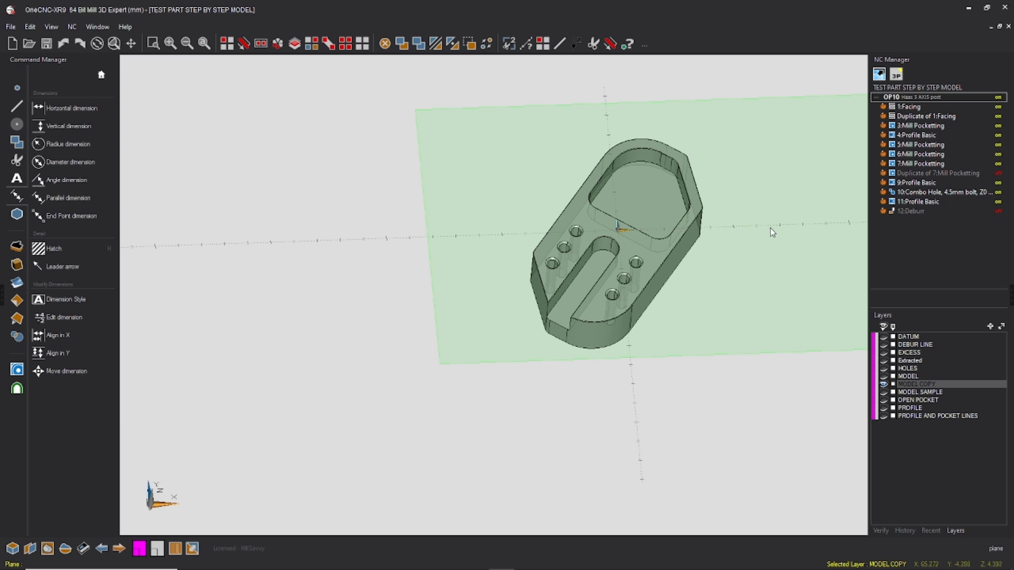
middle_drag(615, 196, 557, 207)
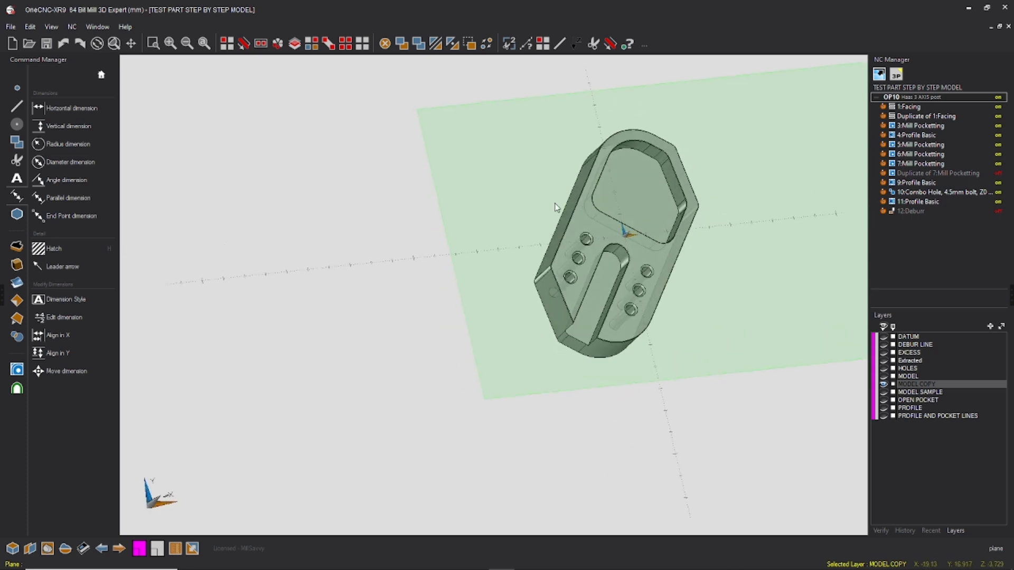
click(17, 106)
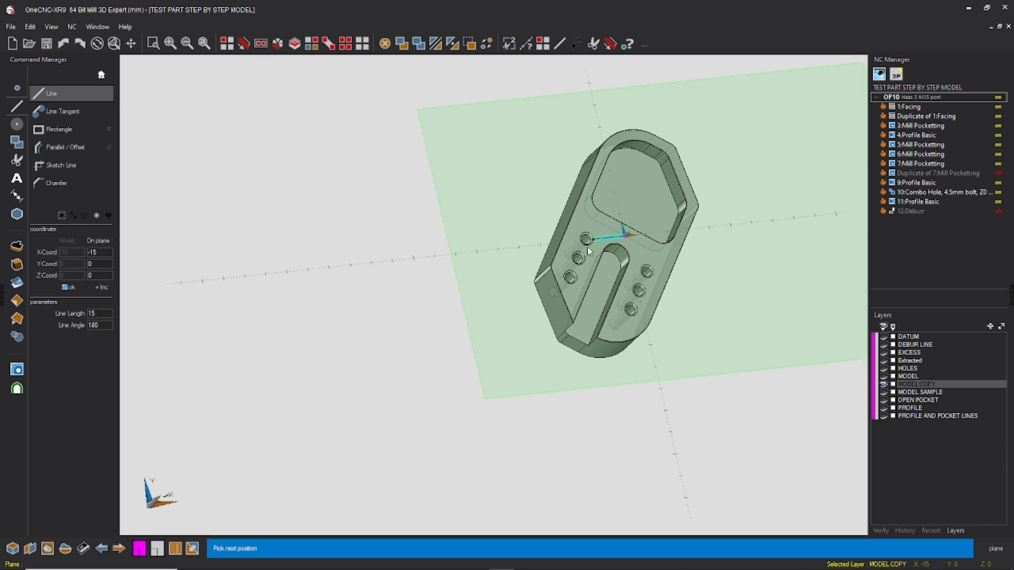
click(476, 253)
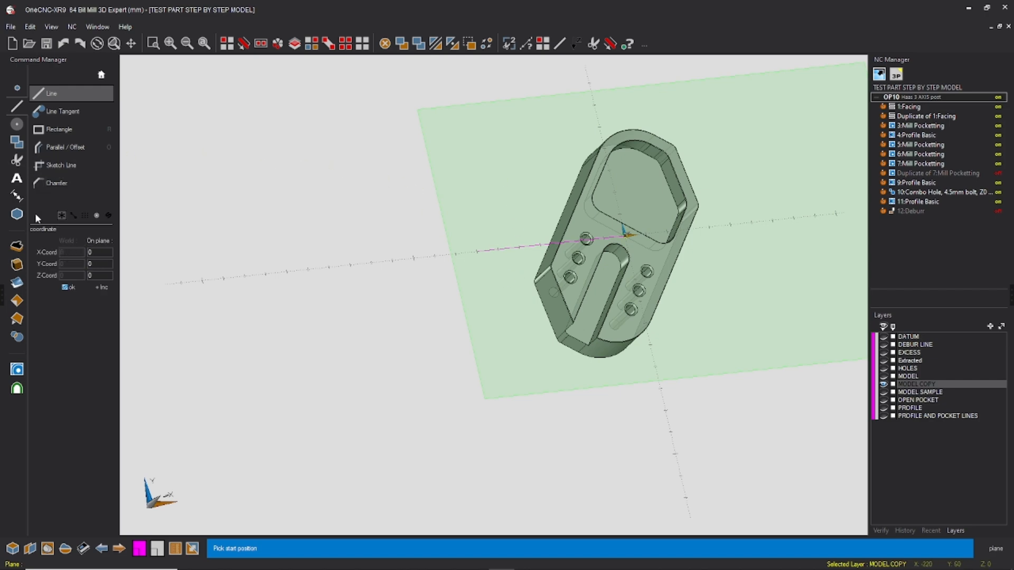
Step: Extract the outer edge of the part's pocketed face as wireframe geometry
click(17, 318)
click(64, 162)
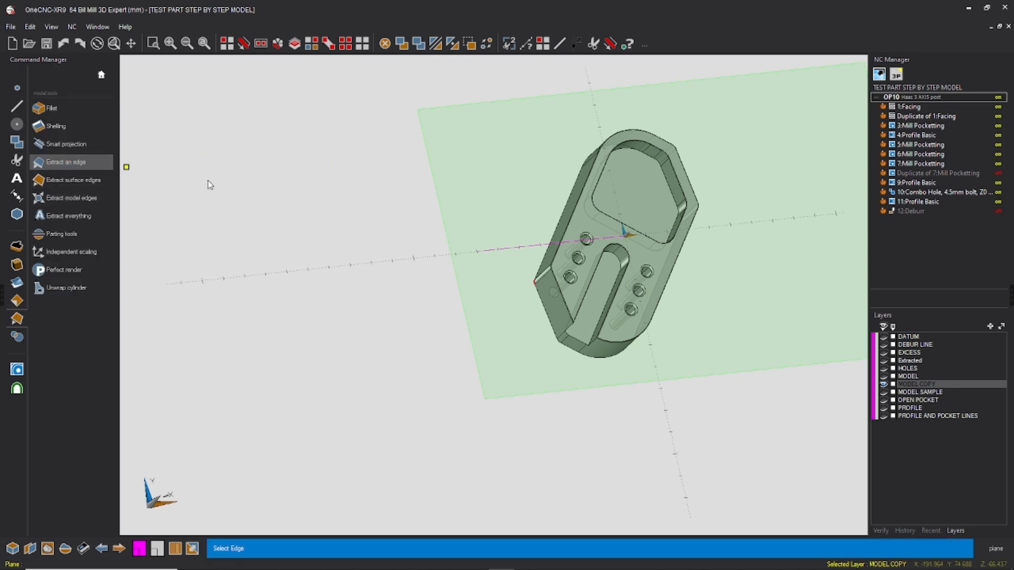
scroll(449, 208, up, 8)
scroll(536, 220, up, 2)
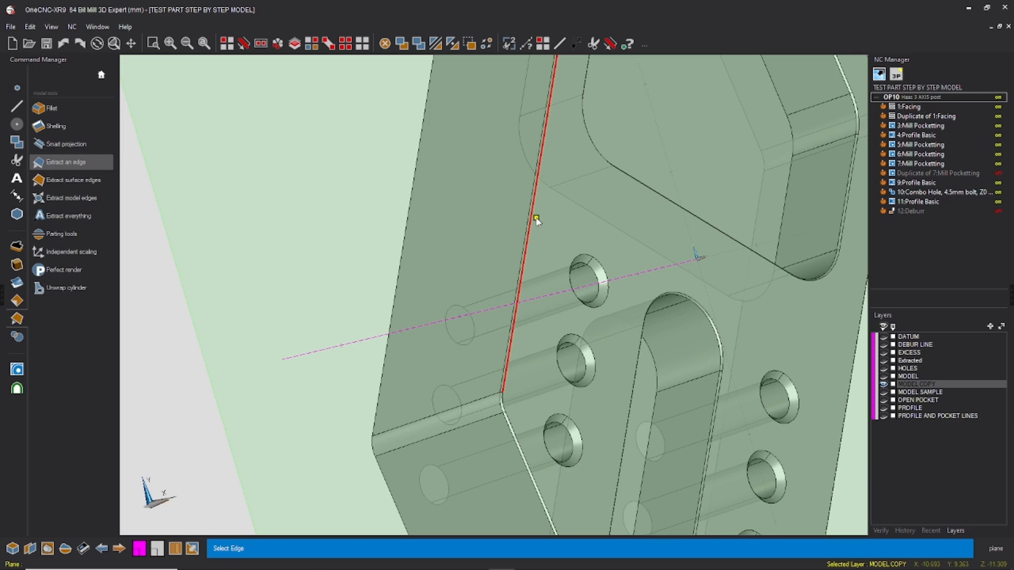
click(534, 217)
key(Escape)
scroll(239, 159, down, 5)
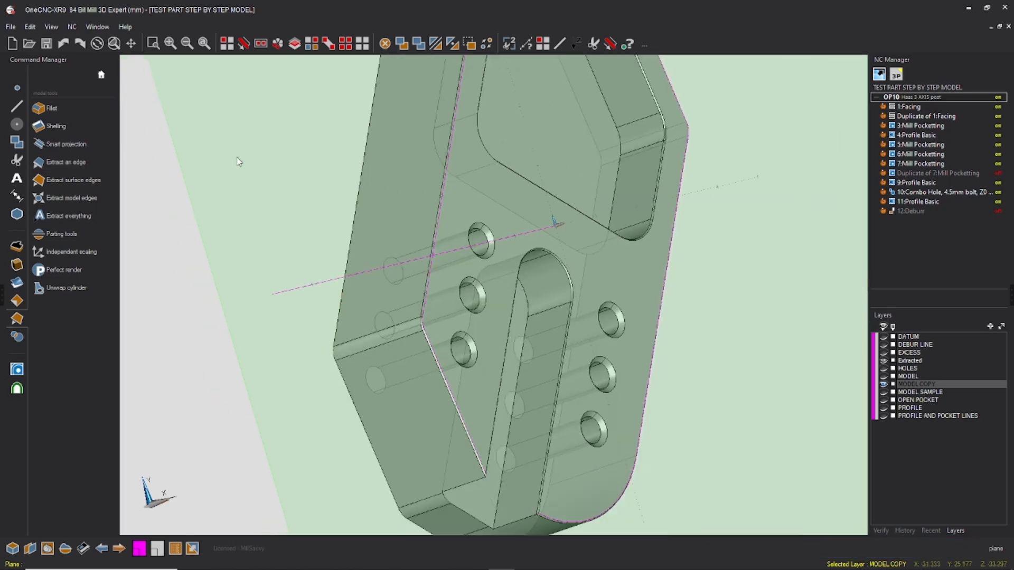
middle_drag(253, 173, 276, 187)
scroll(275, 188, down, 2)
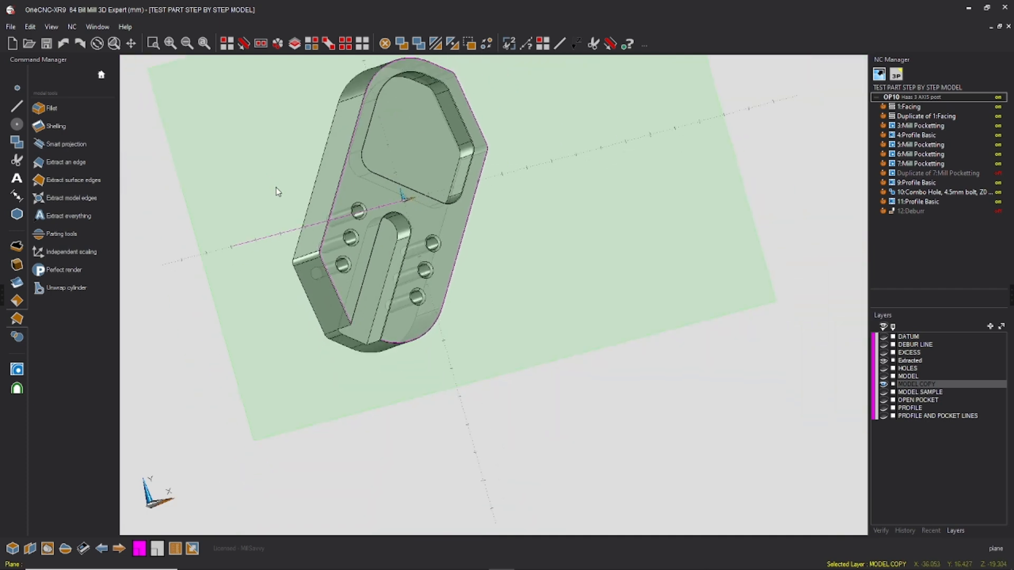
Step: Trim the extracted outline with Scissors, keeping only the long straight segment that crosses the reference line
click(593, 44)
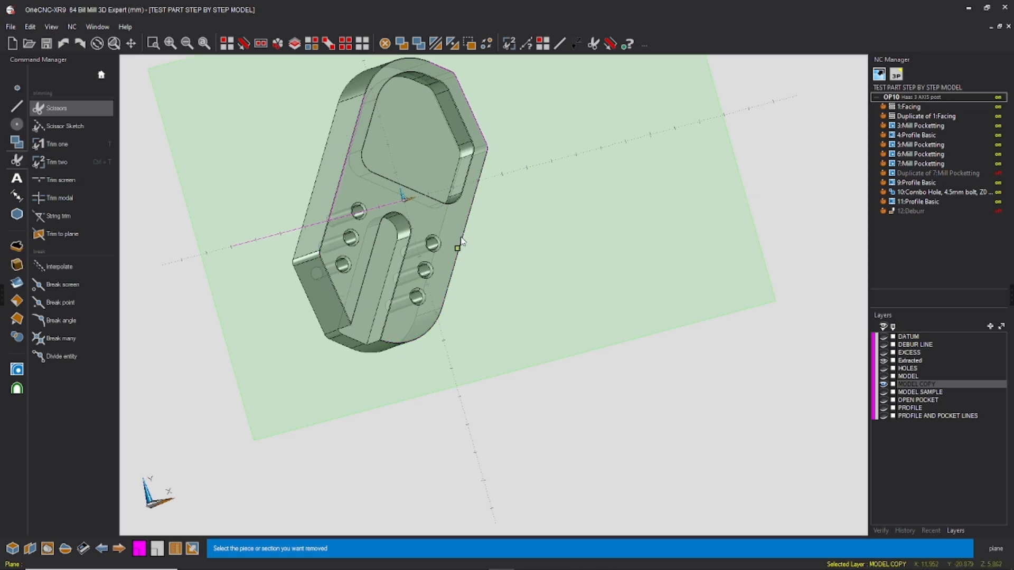
key(Escape)
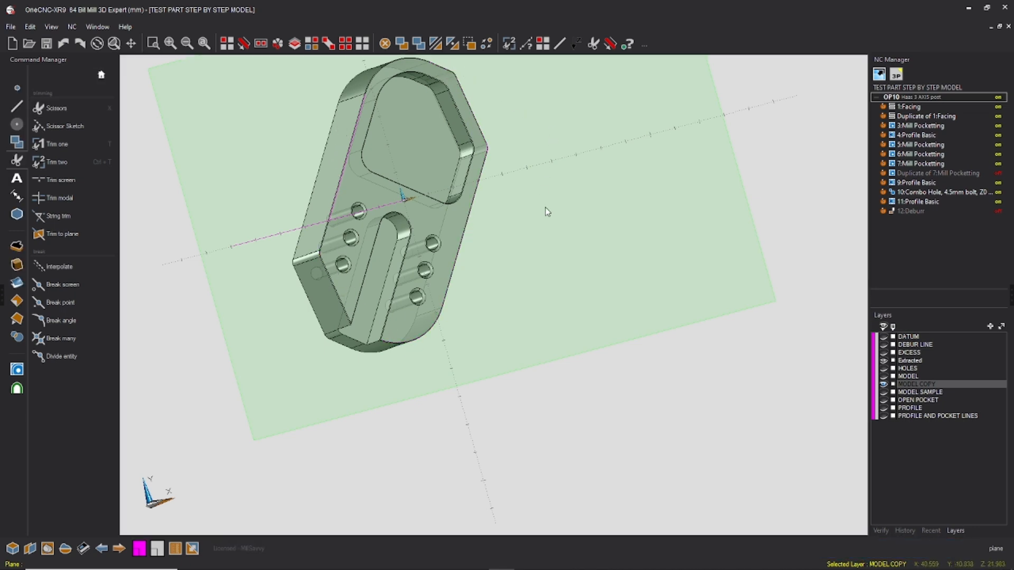
click(594, 45)
click(486, 143)
key(Escape)
Step: Add an angle dimension between the X-axis reference line and the extracted straight edge, and view it square to the plane
click(17, 196)
middle_drag(192, 156, 177, 146)
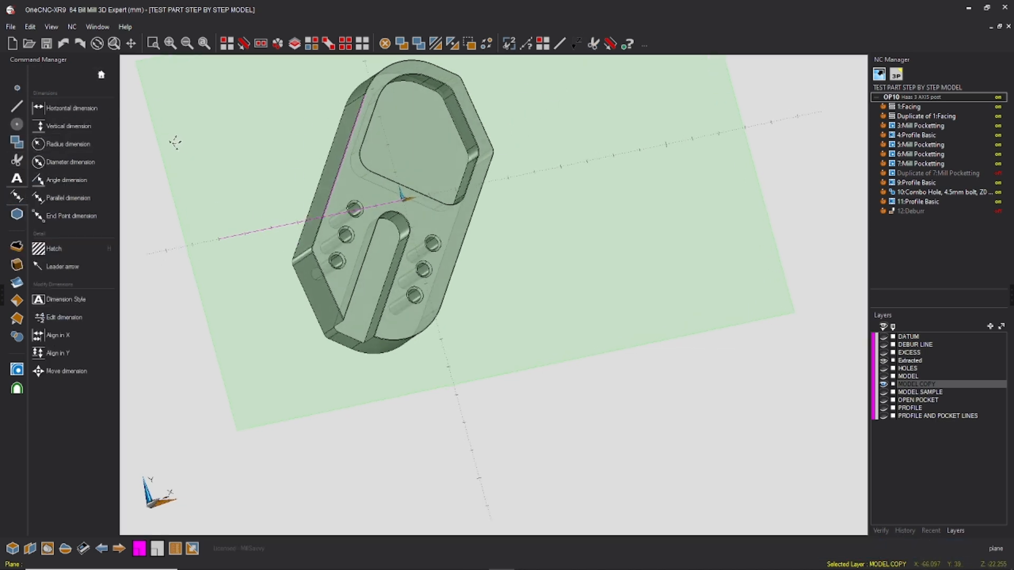
click(66, 179)
middle_drag(291, 192, 280, 190)
scroll(372, 214, up, 1)
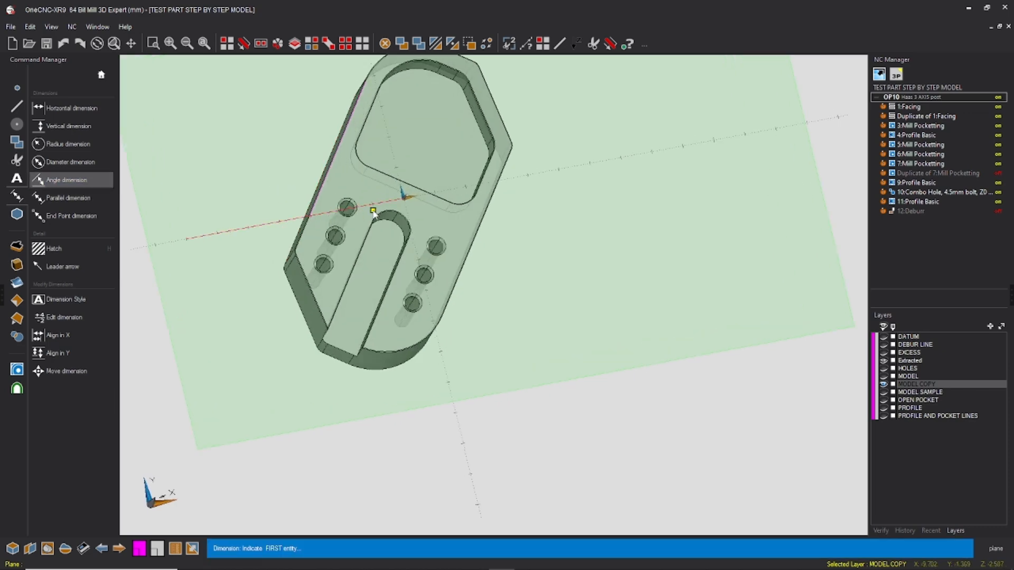
scroll(322, 225, up, 1)
scroll(257, 237, up, 2)
middle_drag(254, 238, 278, 275)
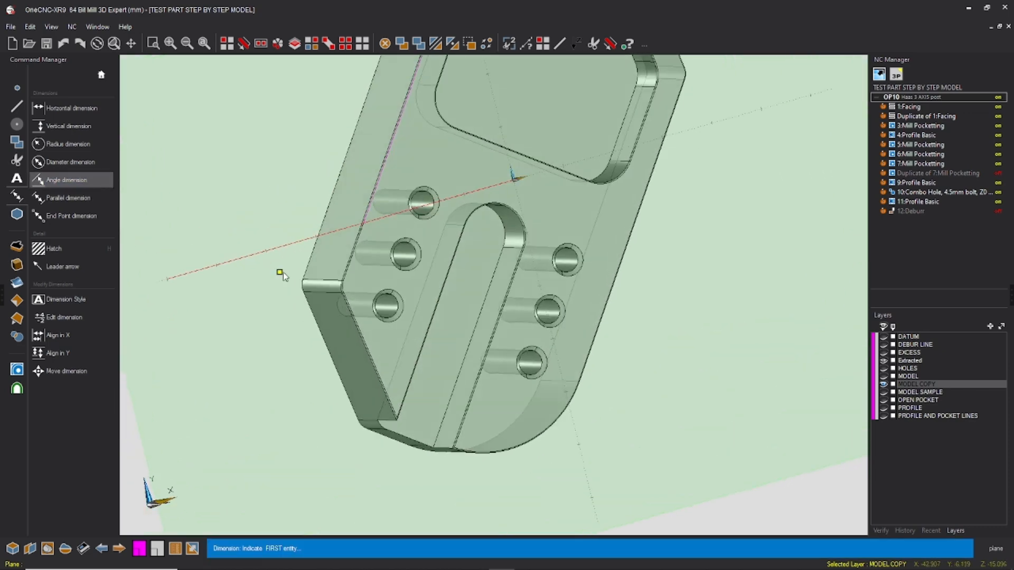
click(276, 252)
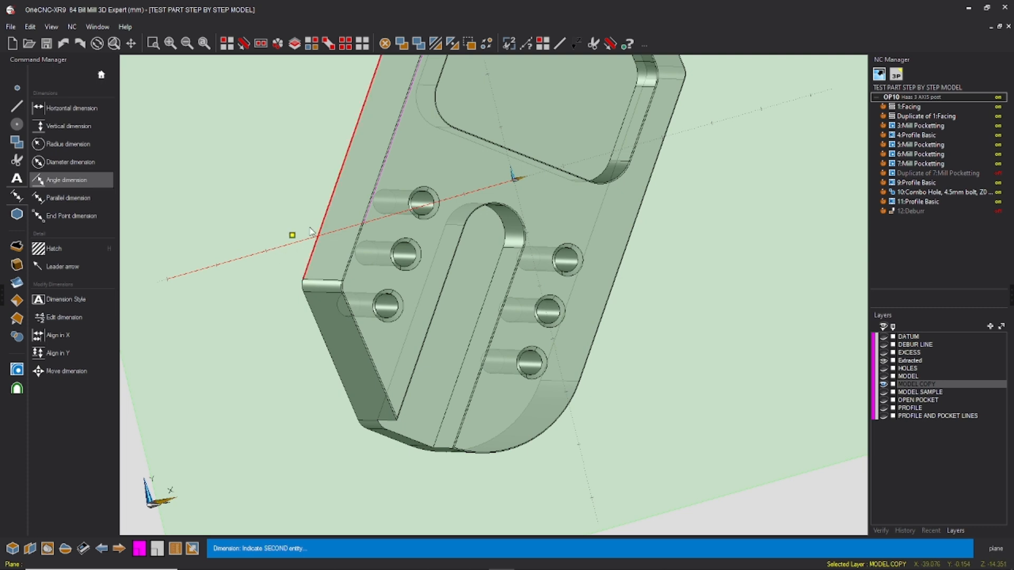
click(380, 188)
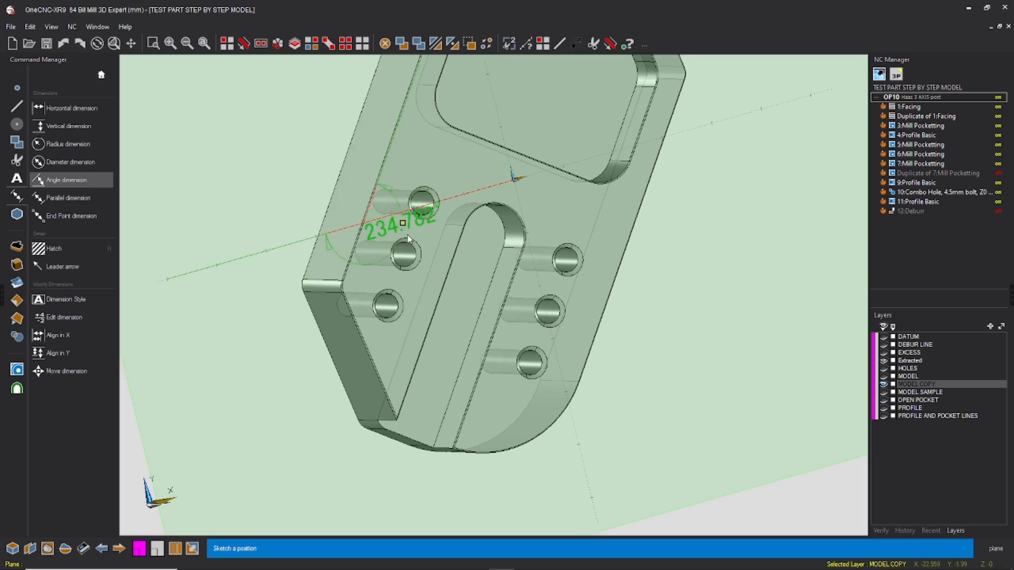
click(531, 308)
click(596, 437)
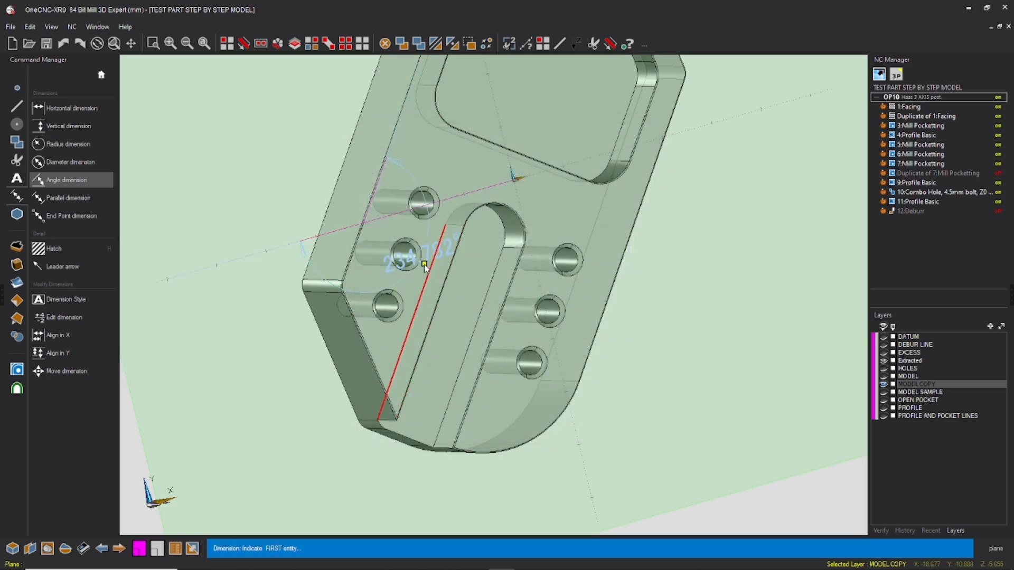
key(Escape)
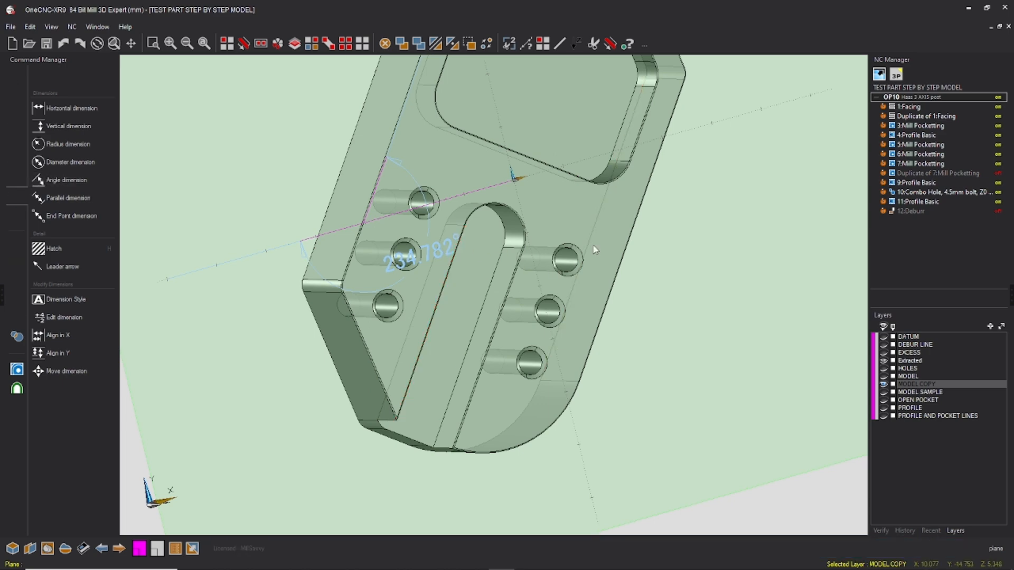
middle_drag(634, 308, 636, 276)
click(634, 241)
scroll(686, 251, down, 1)
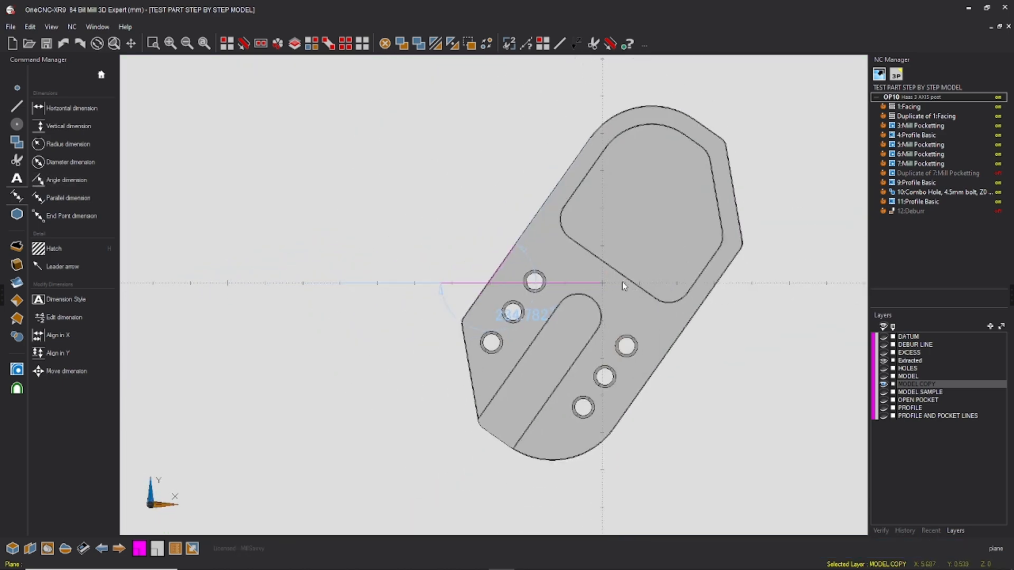
scroll(531, 321, up, 2)
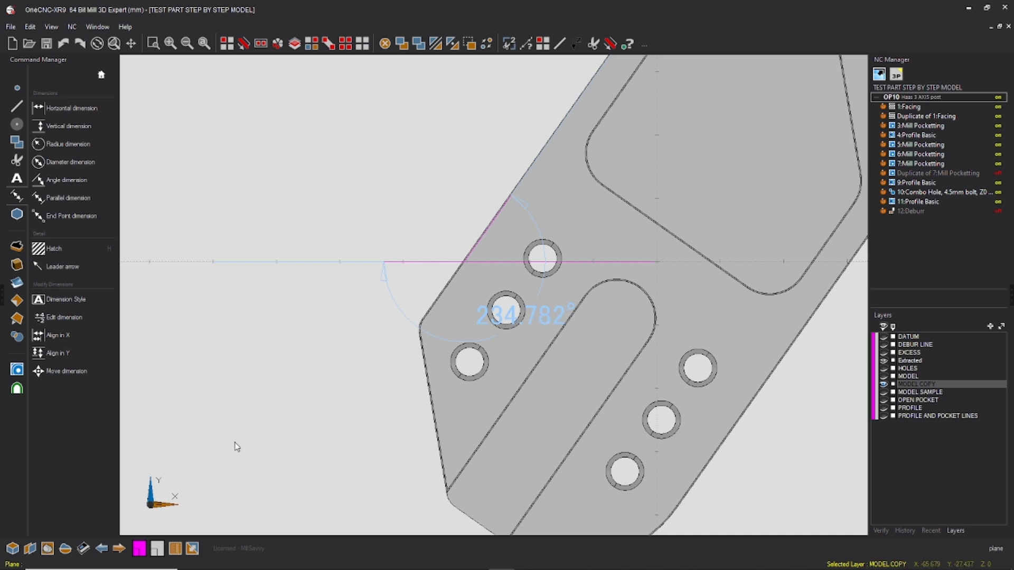
Step: Open the Windows Calculator and place it beside the part so the angle dimension can be read
key(super)
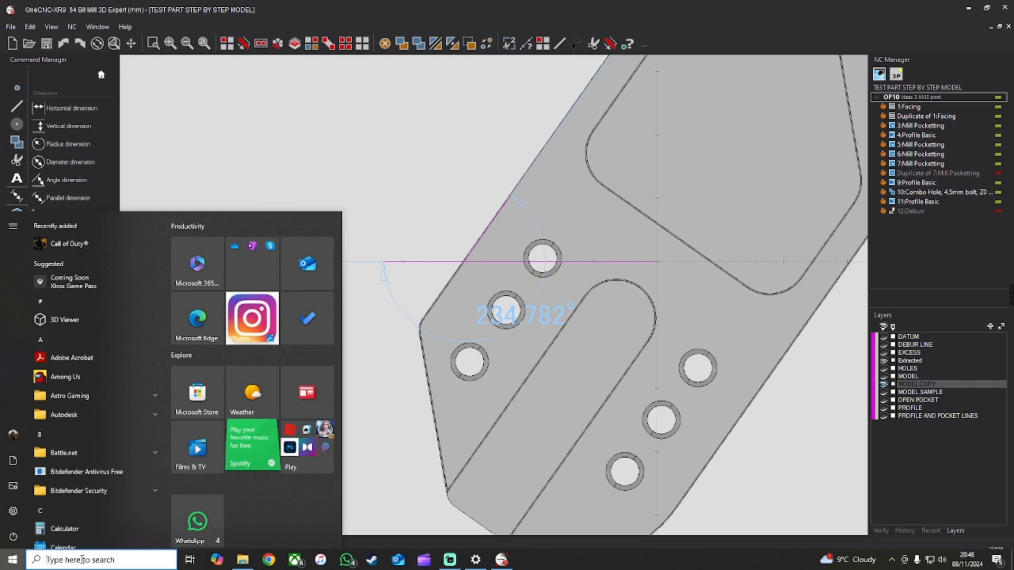
click(82, 560)
text(cAL)
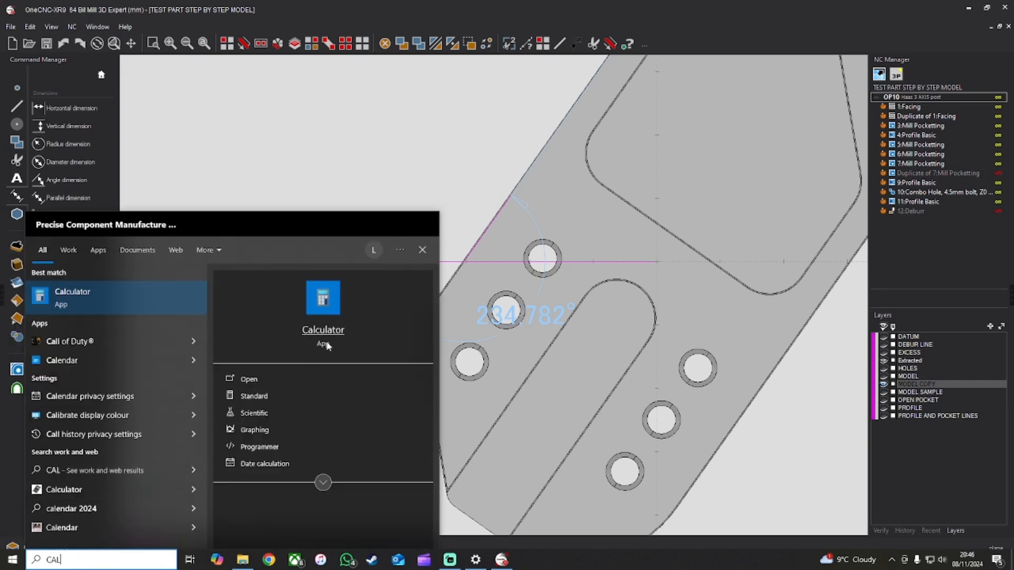
click(327, 342)
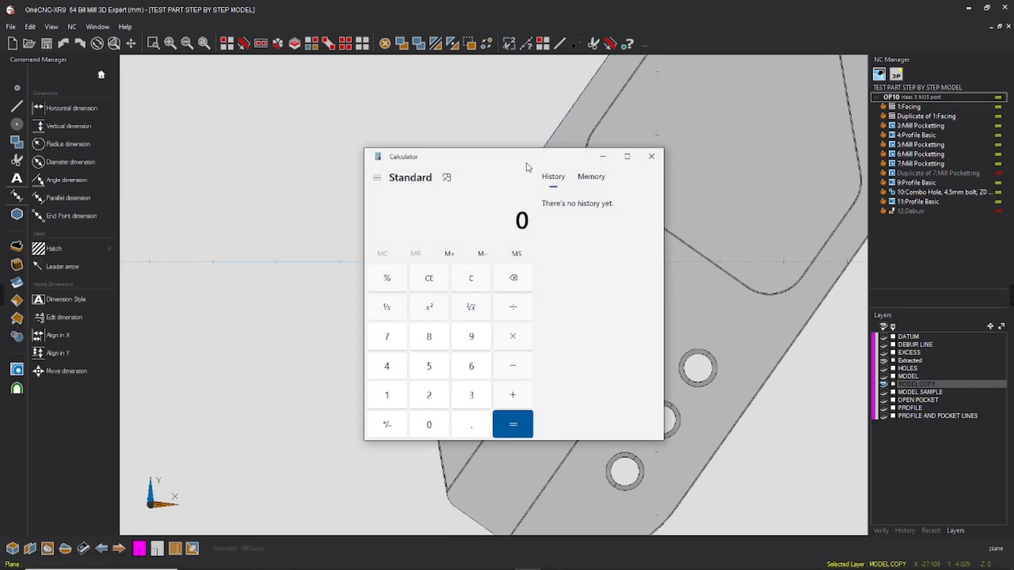
drag(309, 112, 243, 103)
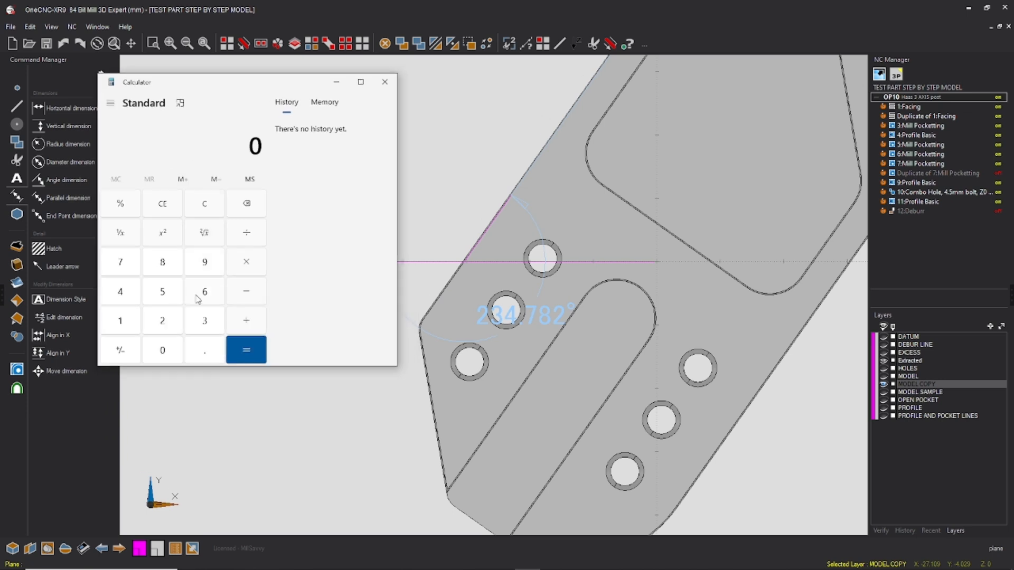
Step: Calculate 360 minus 234.782 to get the rotation angle, and move the Calculator clear of the model
click(205, 319)
click(205, 288)
click(163, 348)
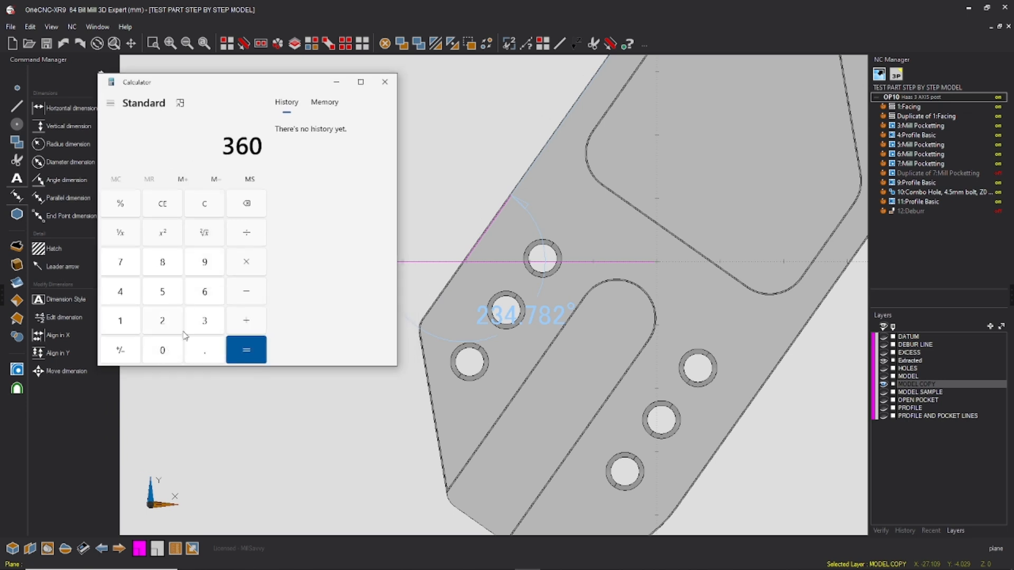
click(249, 295)
click(177, 324)
click(201, 324)
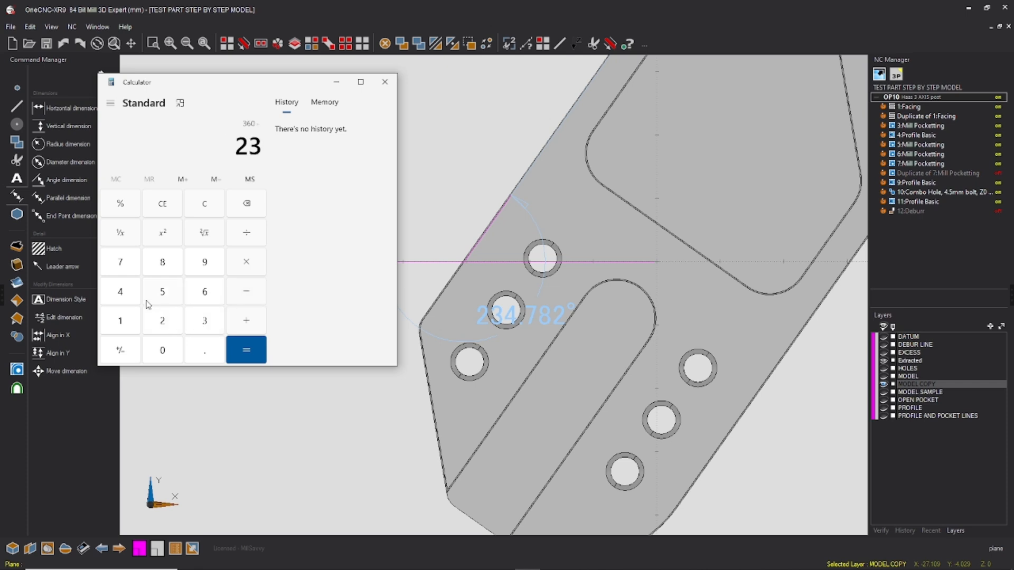
click(119, 290)
click(196, 351)
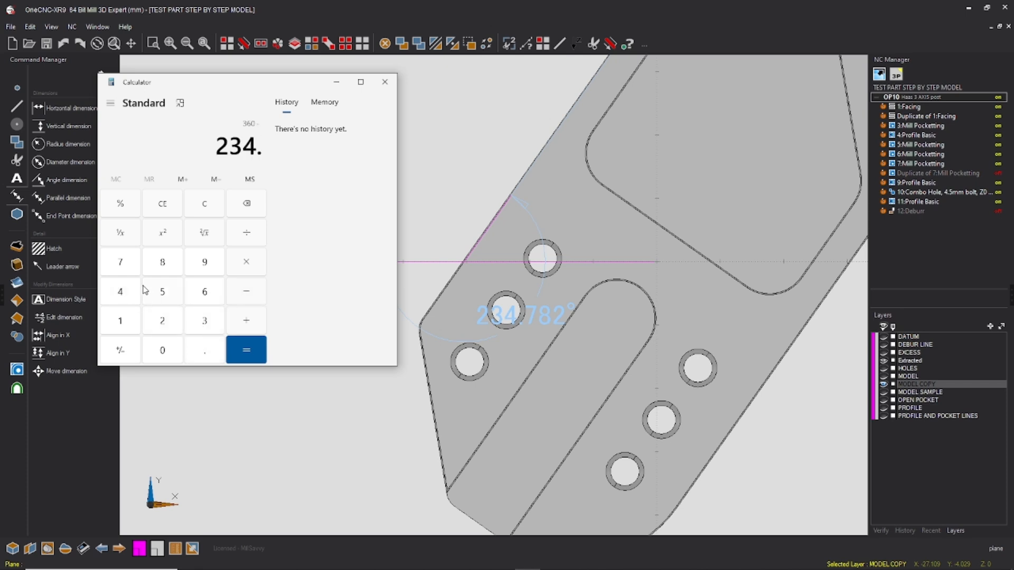
click(125, 261)
click(163, 262)
click(164, 320)
click(243, 349)
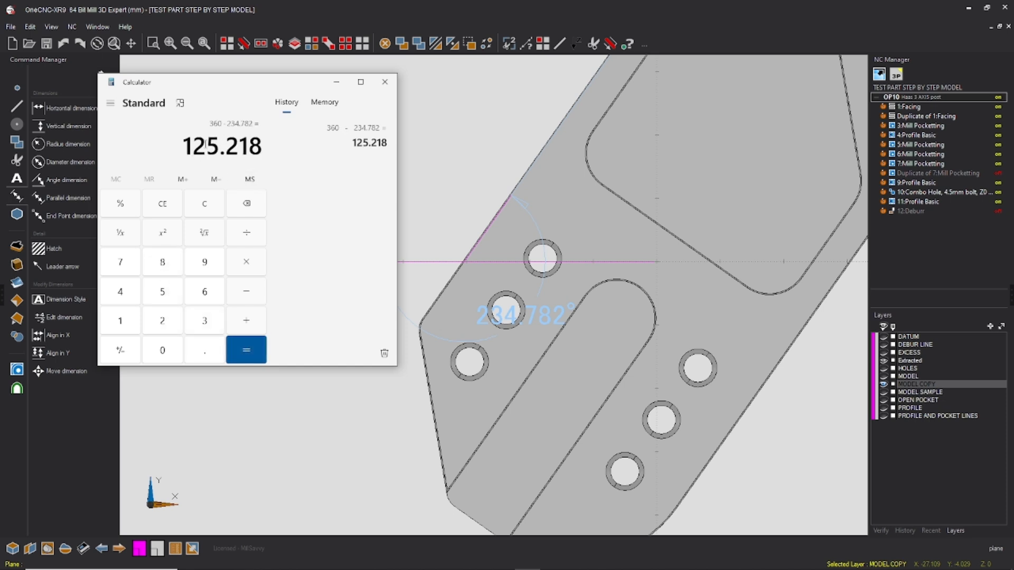
drag(254, 89, 274, 157)
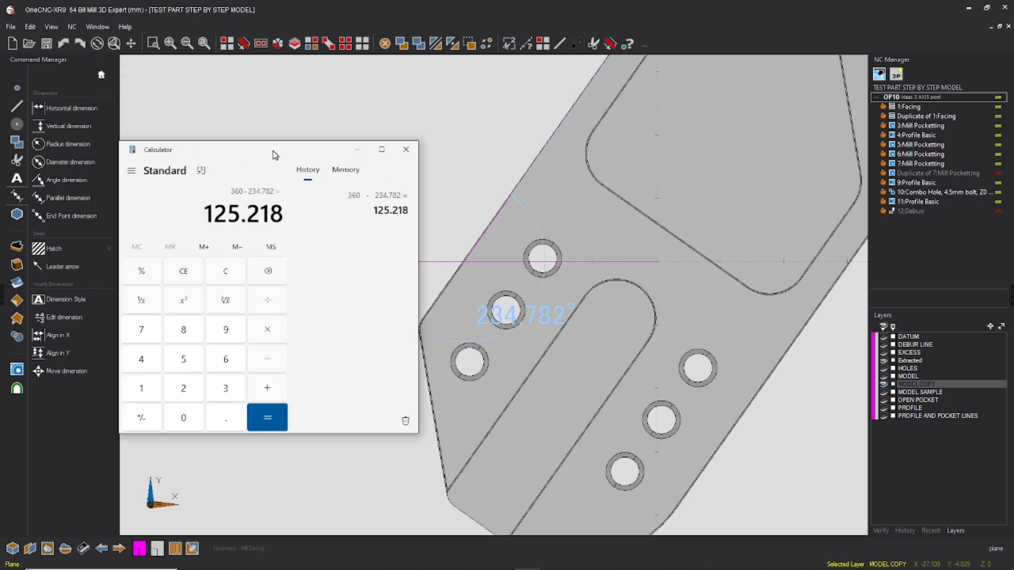
scroll(446, 208, down, 4)
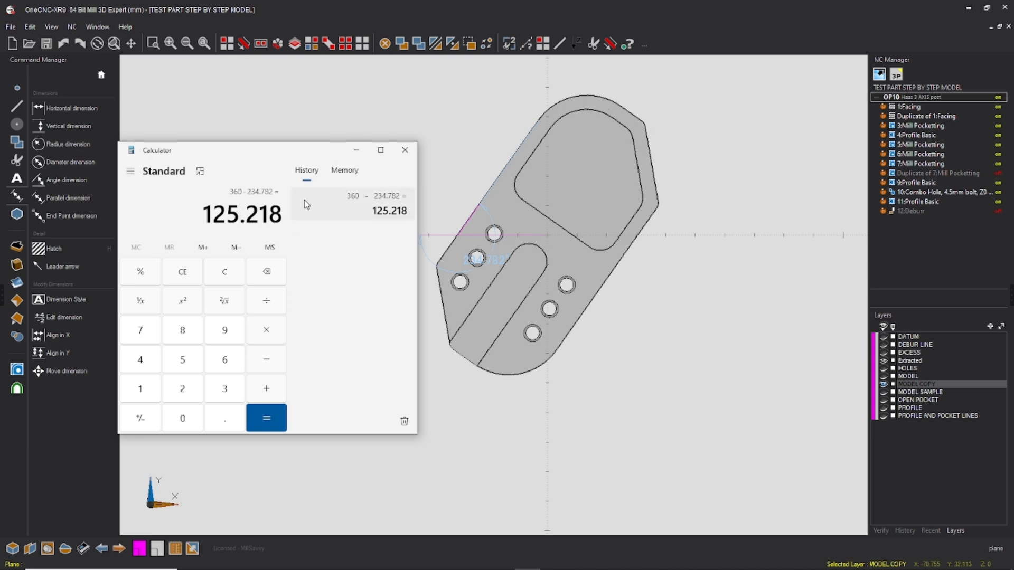
drag(297, 152, 1013, 146)
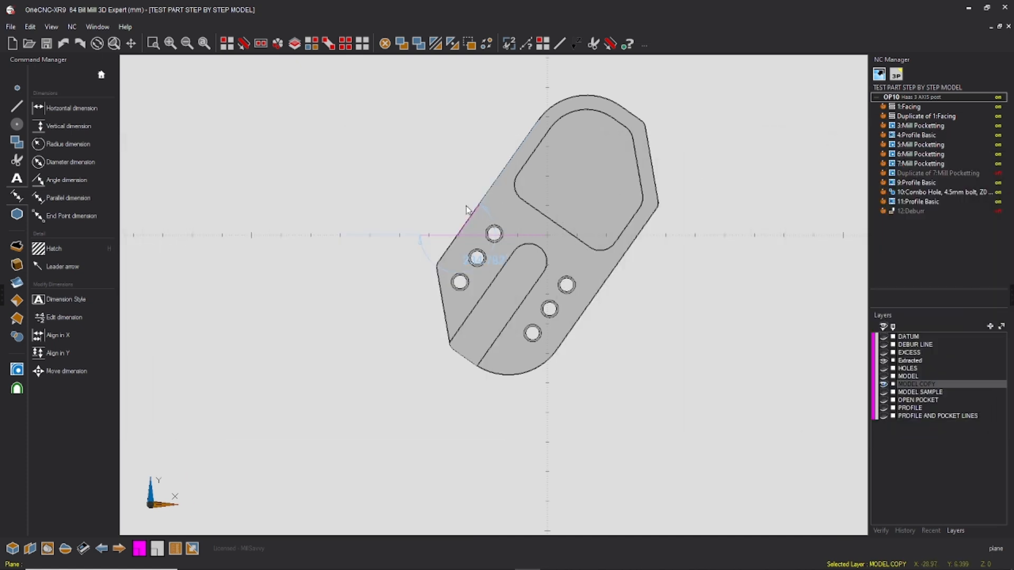
Step: Rotate all entities about the plane origin by 125.218 degrees around the plane's Z axis, then clear the selection
click(345, 43)
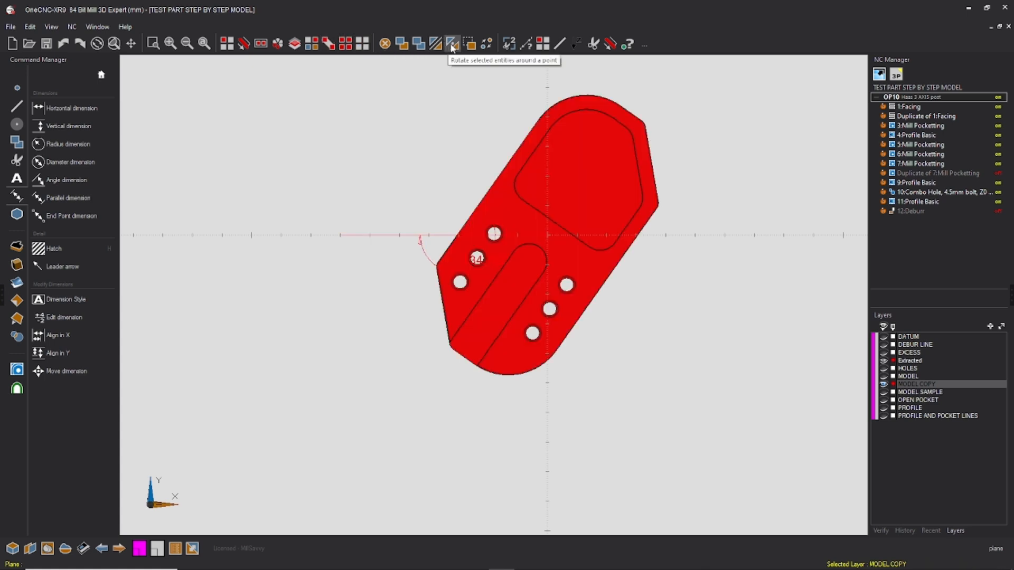
click(437, 44)
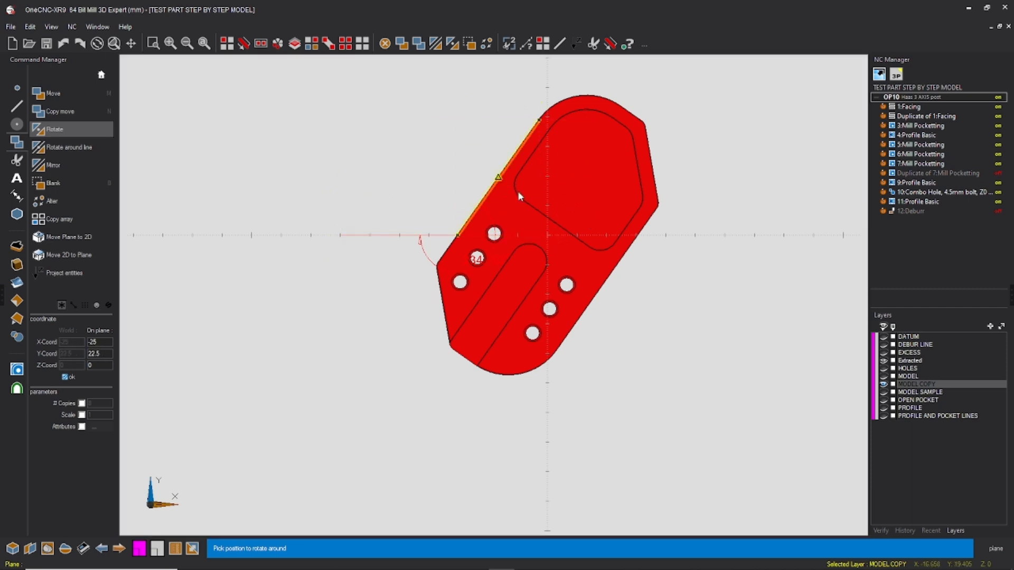
click(548, 236)
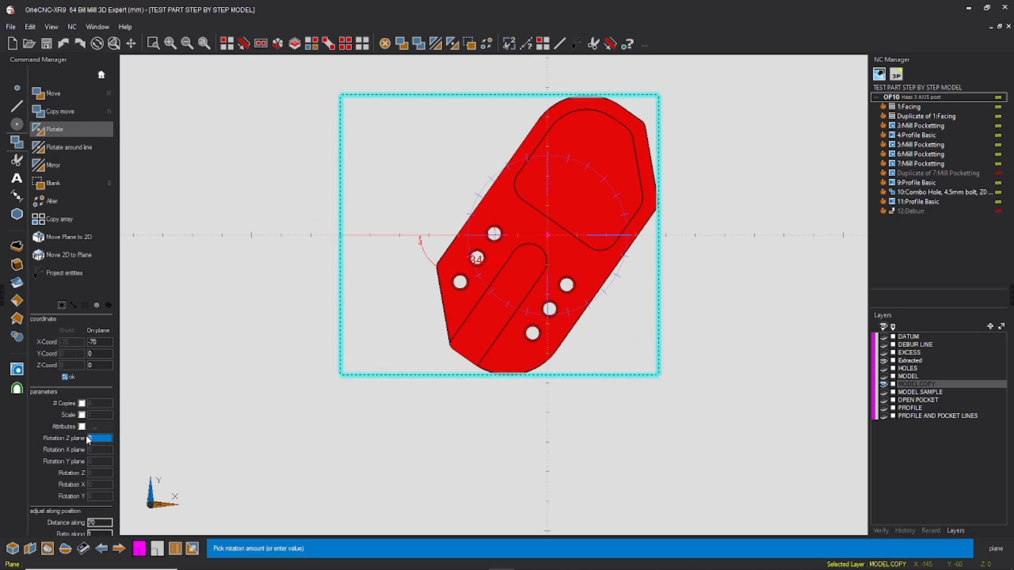
text(125.218)
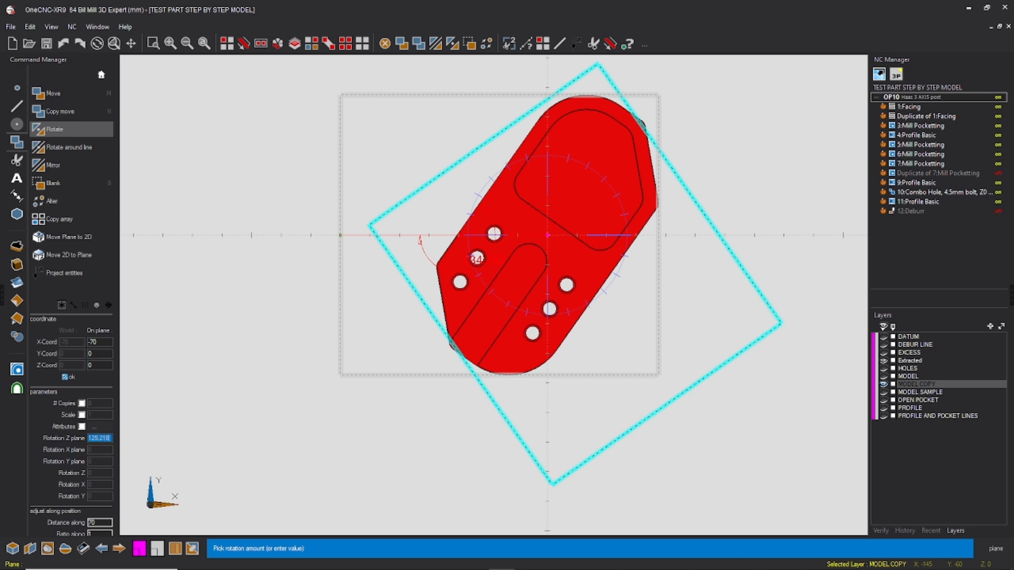
key(Return)
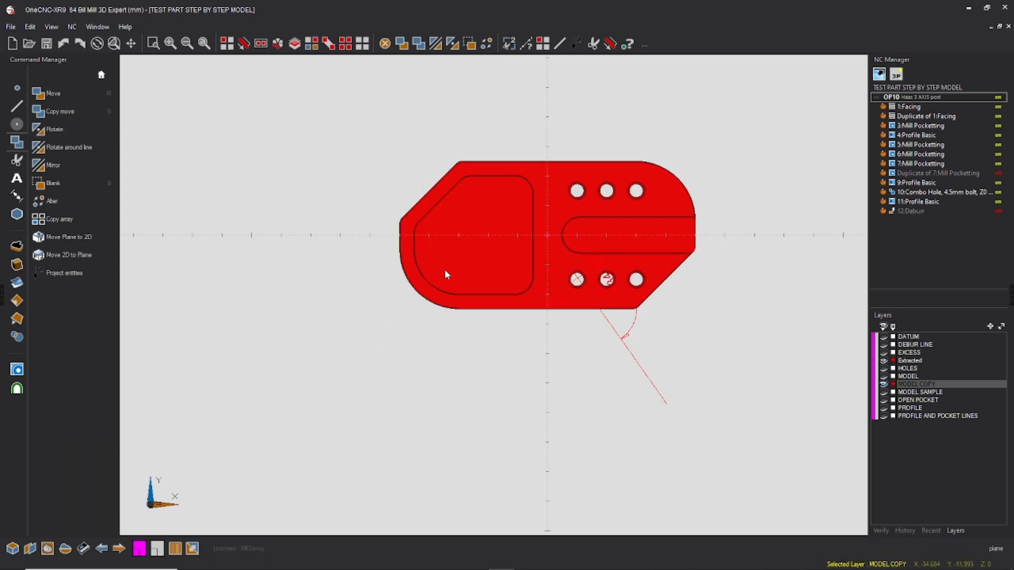
middle_drag(513, 286, 551, 257)
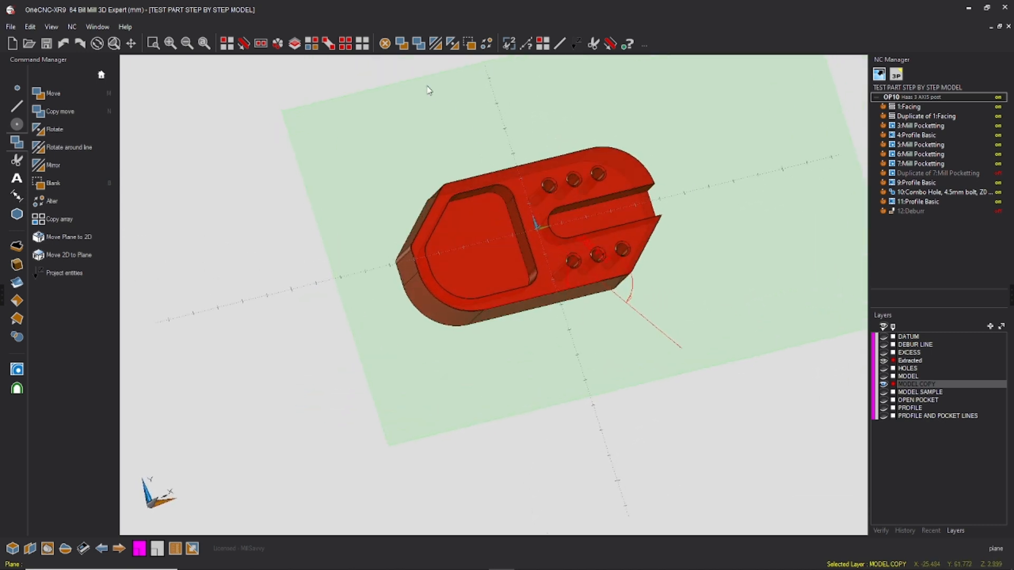
click(362, 43)
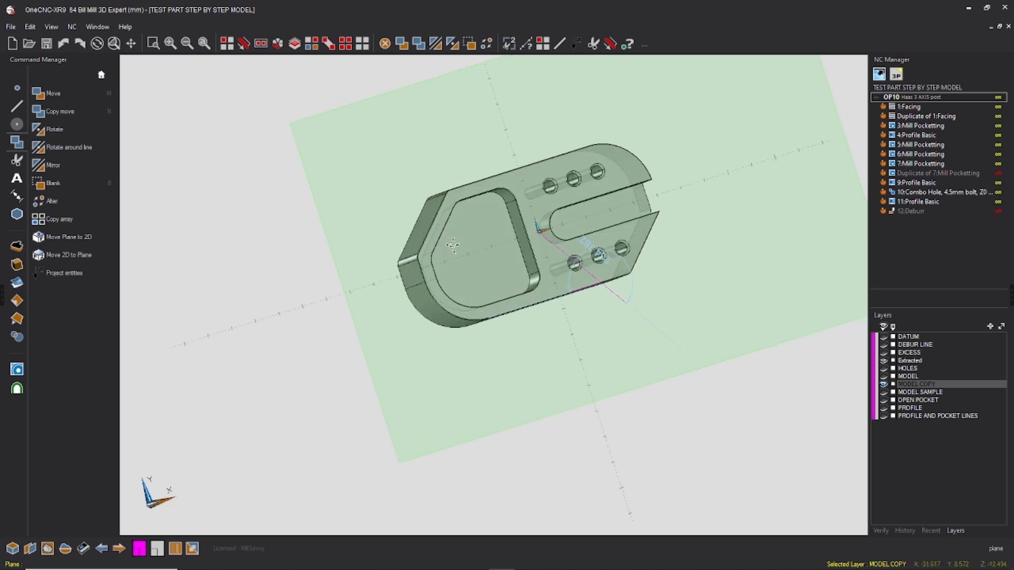
Step: Verify the pocket's corner arc and straight edges on the rotated part to check their coordinates and angles
middle_drag(446, 236, 536, 210)
click(627, 43)
click(461, 250)
click(503, 202)
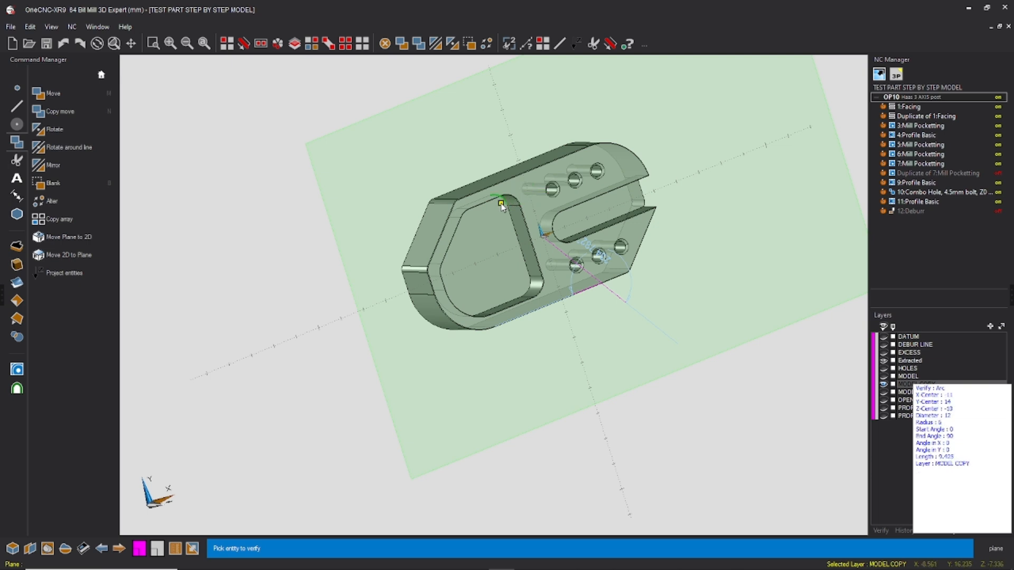
middle_drag(462, 284, 469, 254)
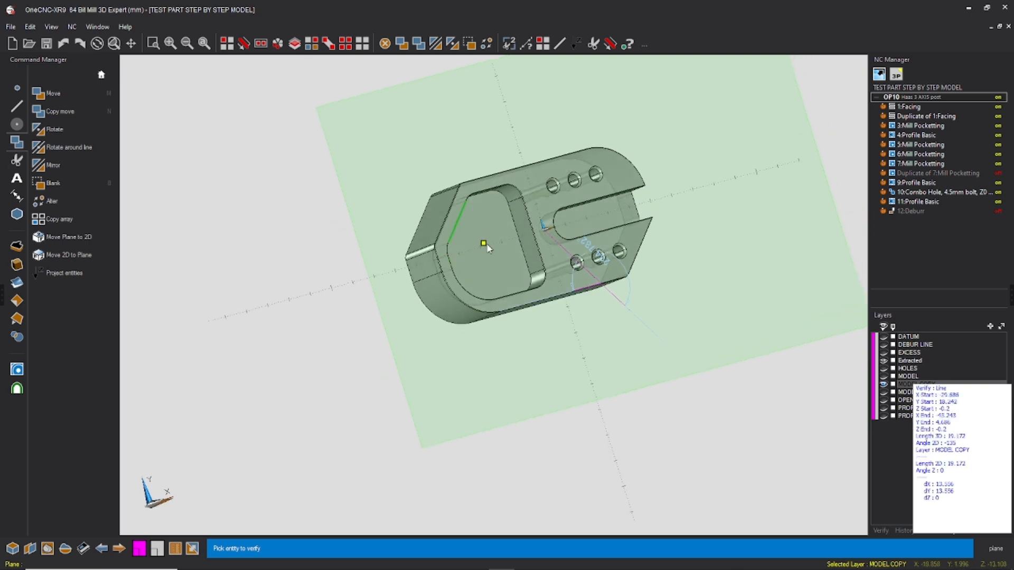
middle_drag(513, 288, 516, 281)
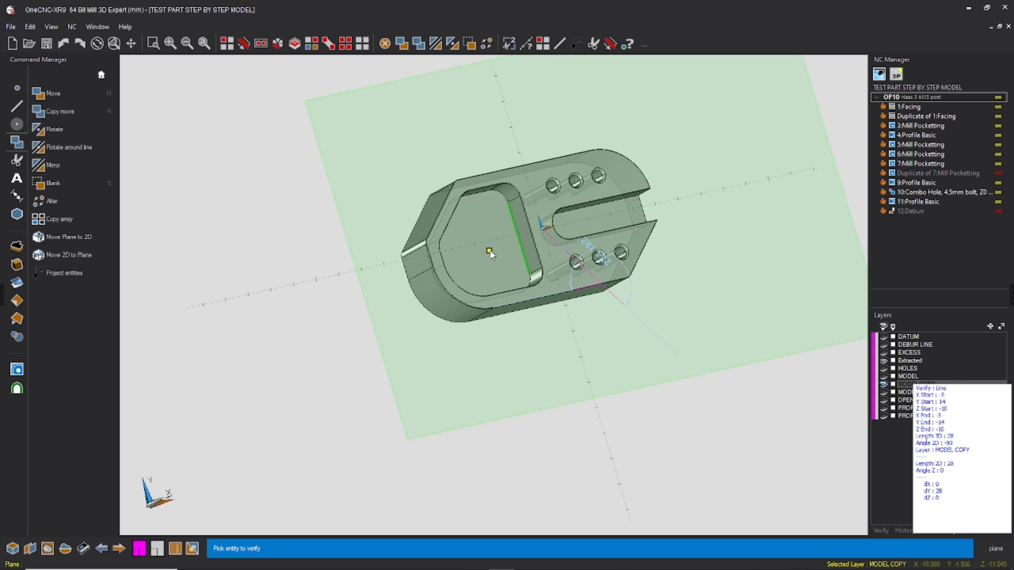
key(Escape)
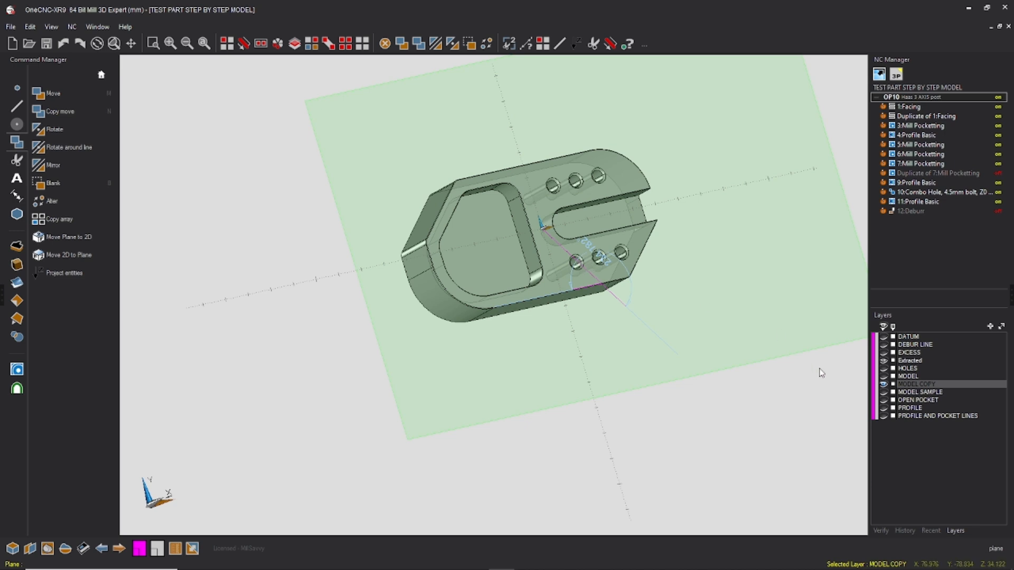
Step: Select everything except the solid part and delete the reference line, extracted edge and angle dimension
click(345, 44)
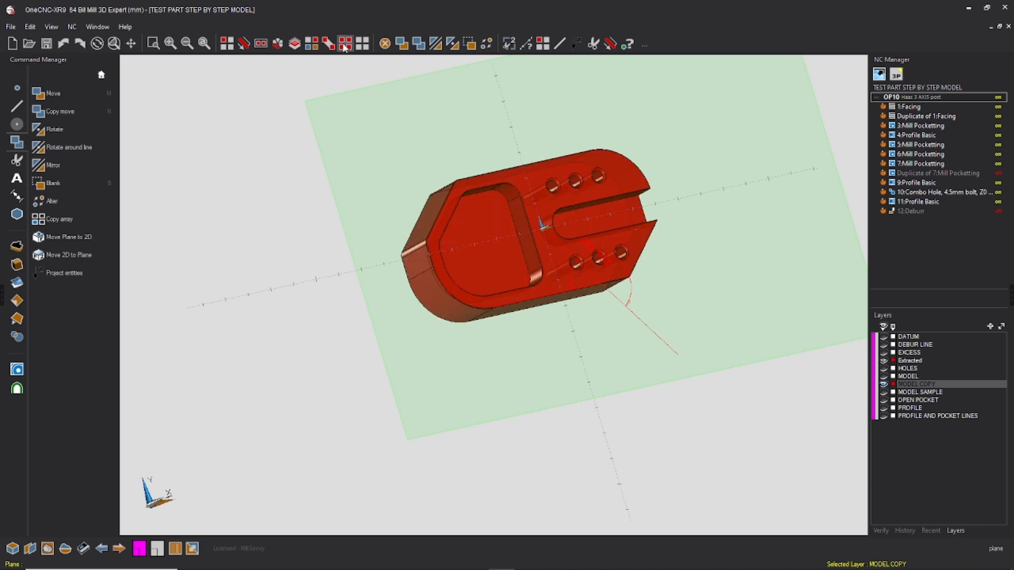
click(227, 44)
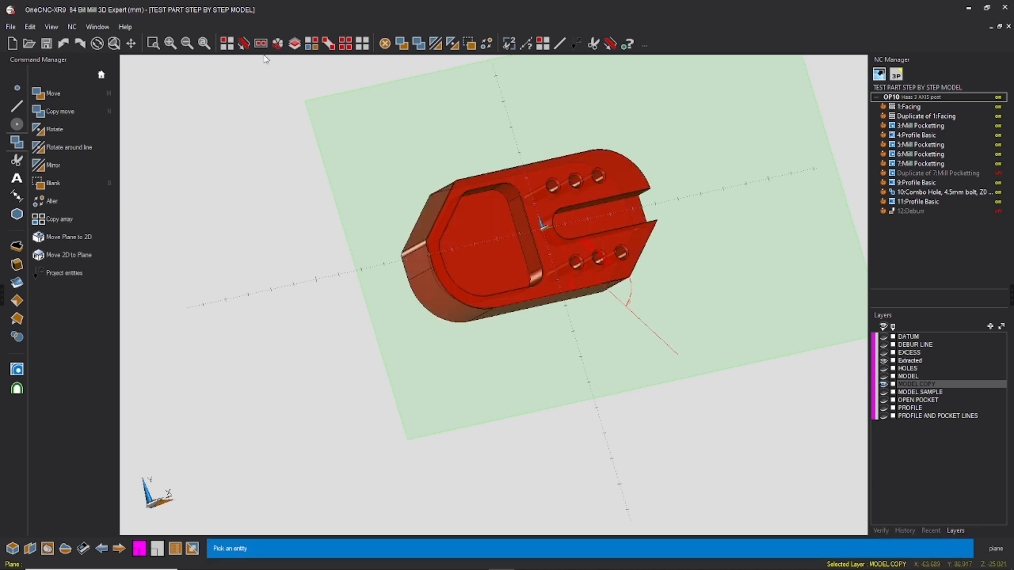
click(477, 223)
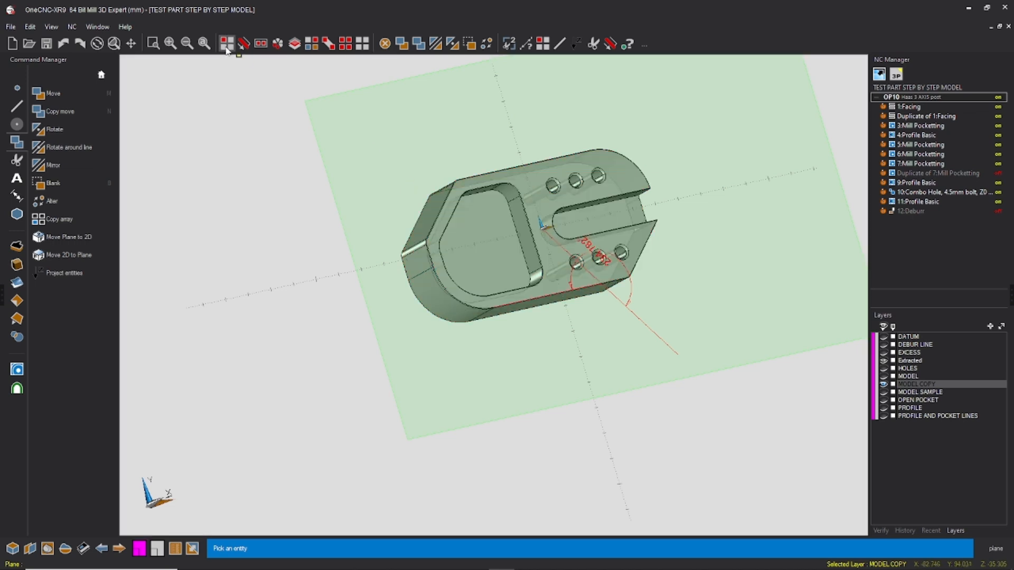
key(Escape)
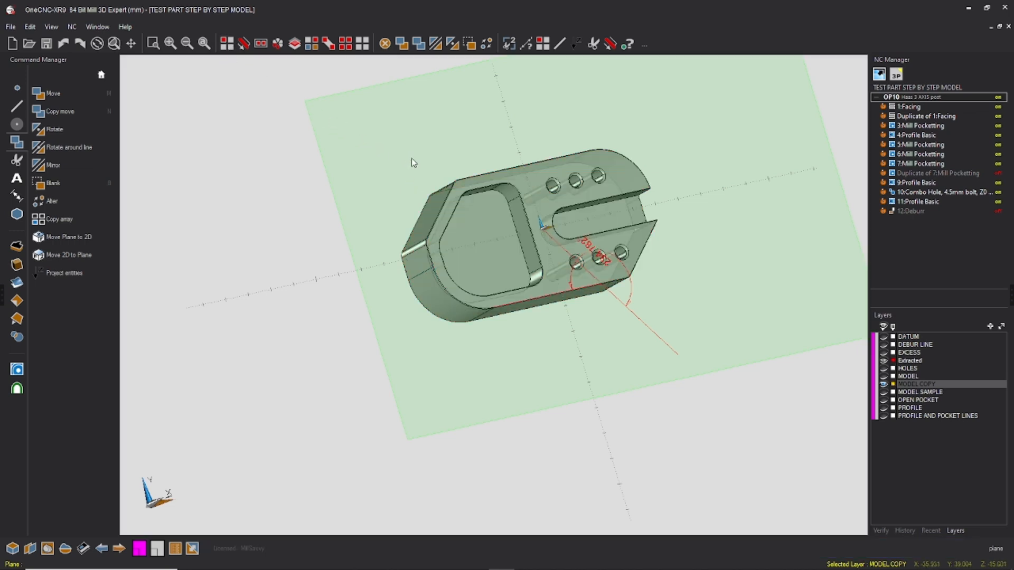
click(384, 44)
Step: Show the verification data in full and verify the angled edge at the pocket end of the part
middle_drag(534, 225, 527, 200)
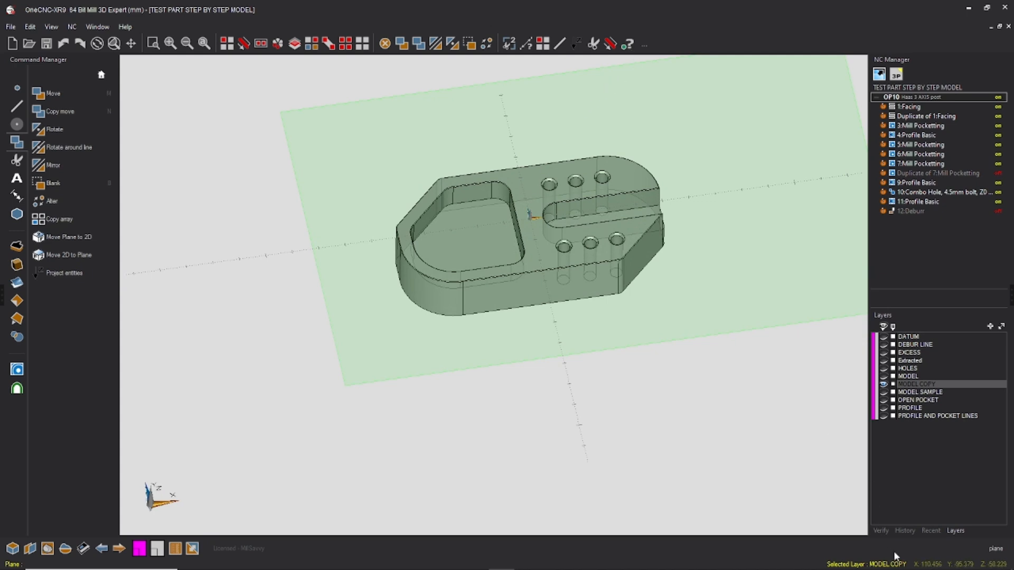
click(881, 531)
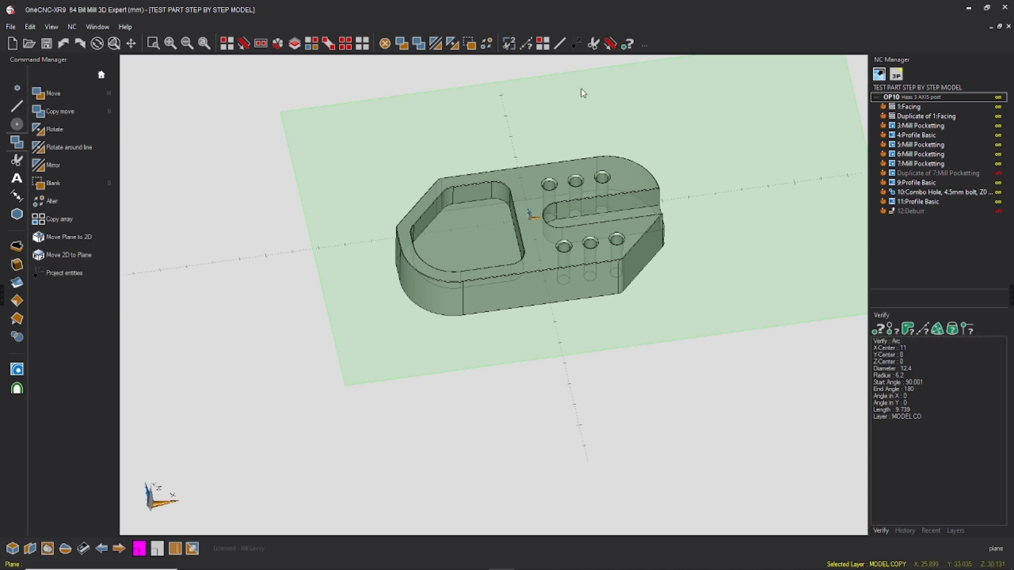
click(627, 43)
click(399, 217)
scroll(399, 217, up, 5)
click(414, 226)
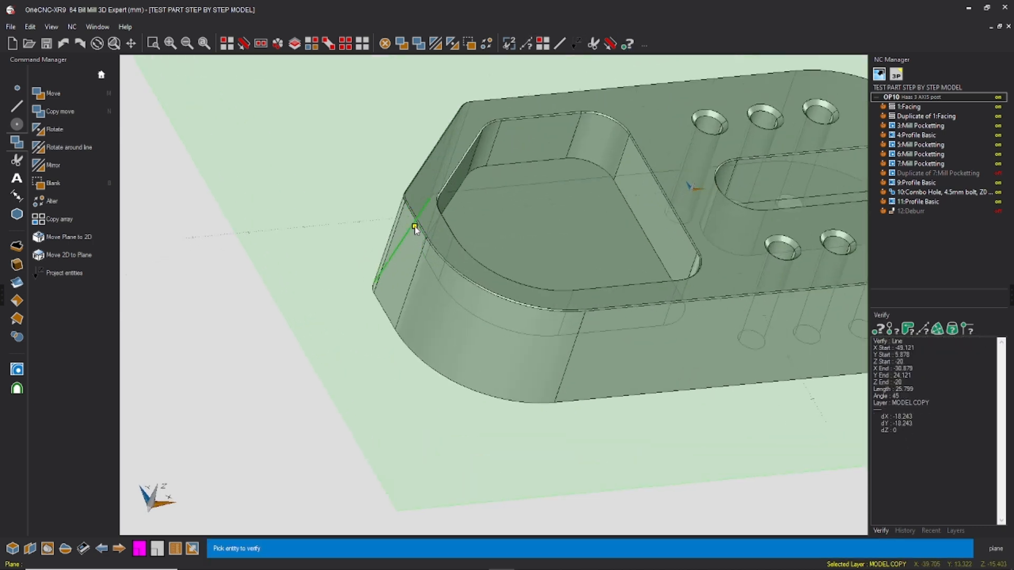
click(413, 217)
Step: Verify the part's long outer edges and the pocket's corner and straight wall to check alignment with the axes
middle_drag(586, 144, 435, 196)
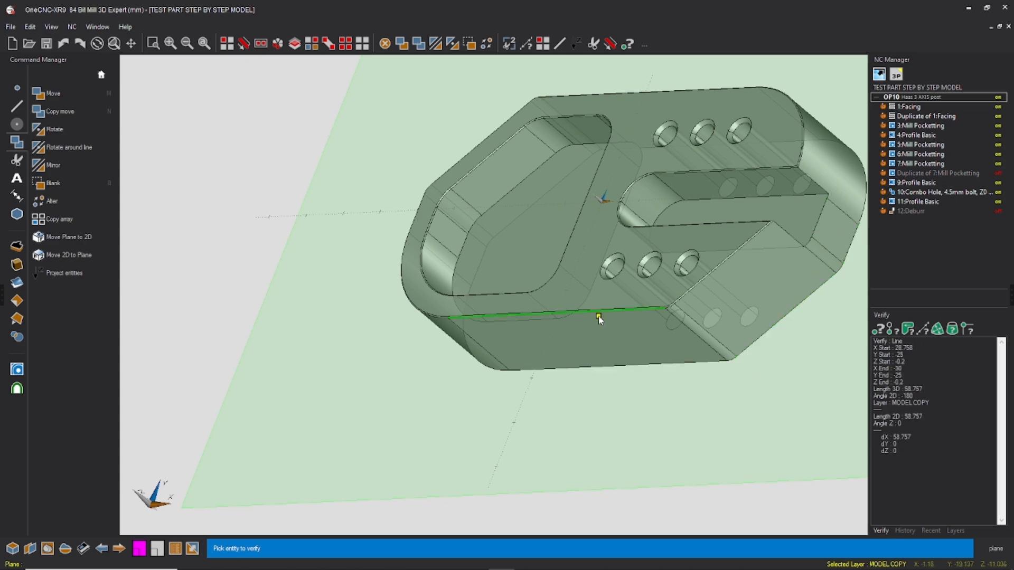
middle_drag(598, 319, 595, 399)
scroll(595, 388, down, 1)
scroll(670, 183, up, 5)
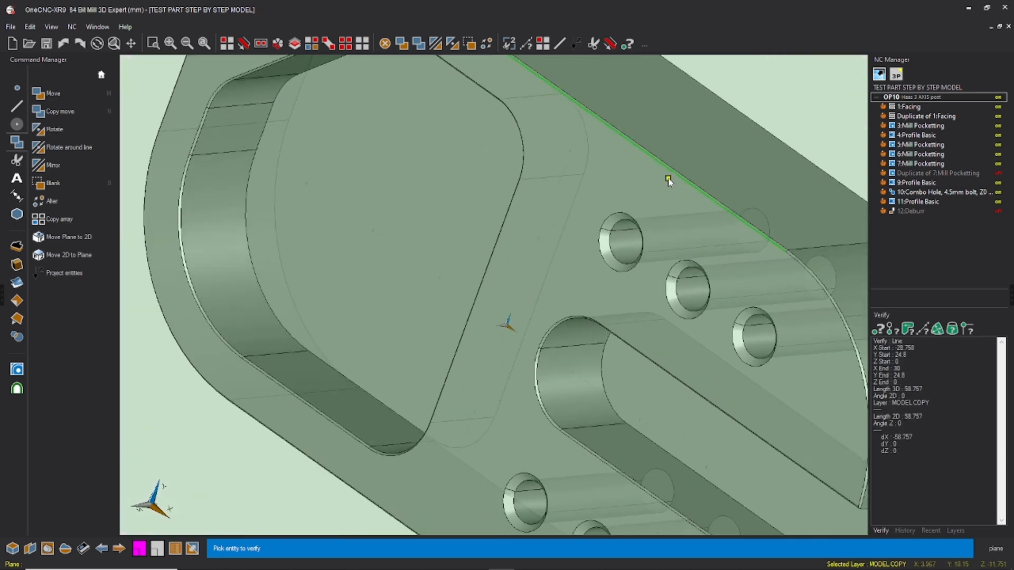
scroll(671, 164, down, 5)
middle_drag(658, 181, 606, 255)
scroll(609, 219, down, 1)
scroll(605, 173, up, 2)
scroll(605, 159, up, 2)
middle_drag(607, 148, 600, 195)
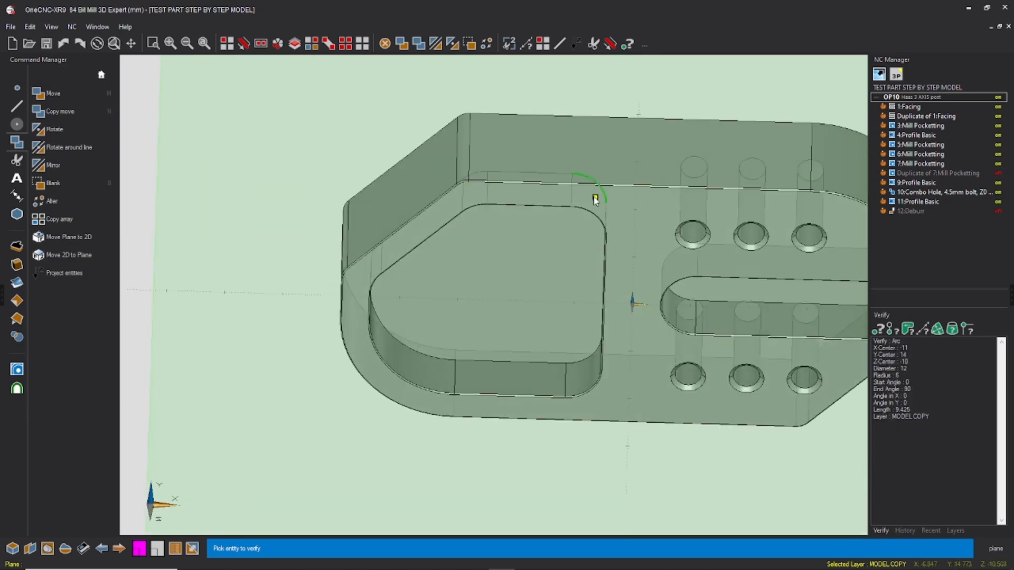
scroll(566, 188, up, 4)
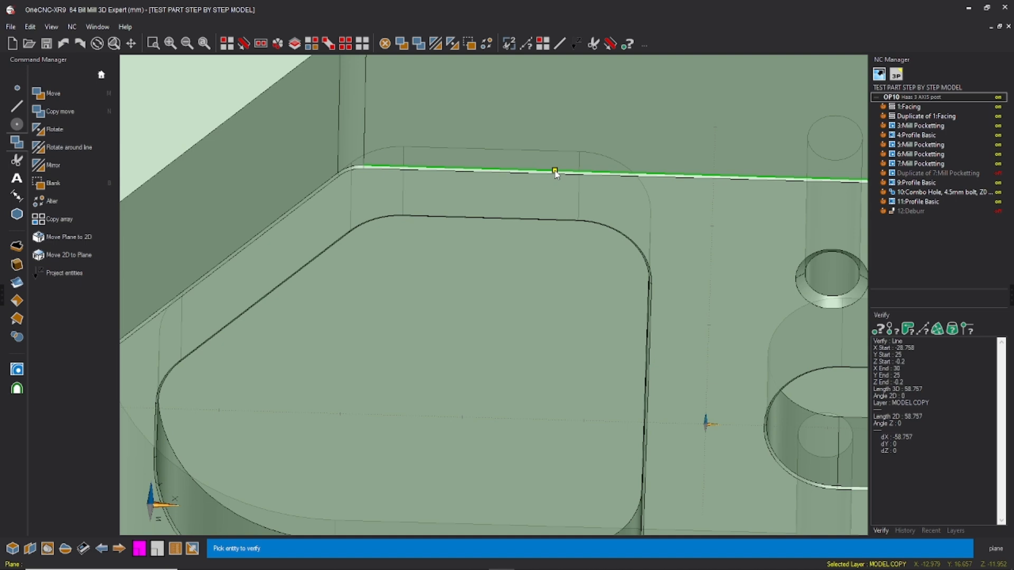
scroll(554, 174, down, 5)
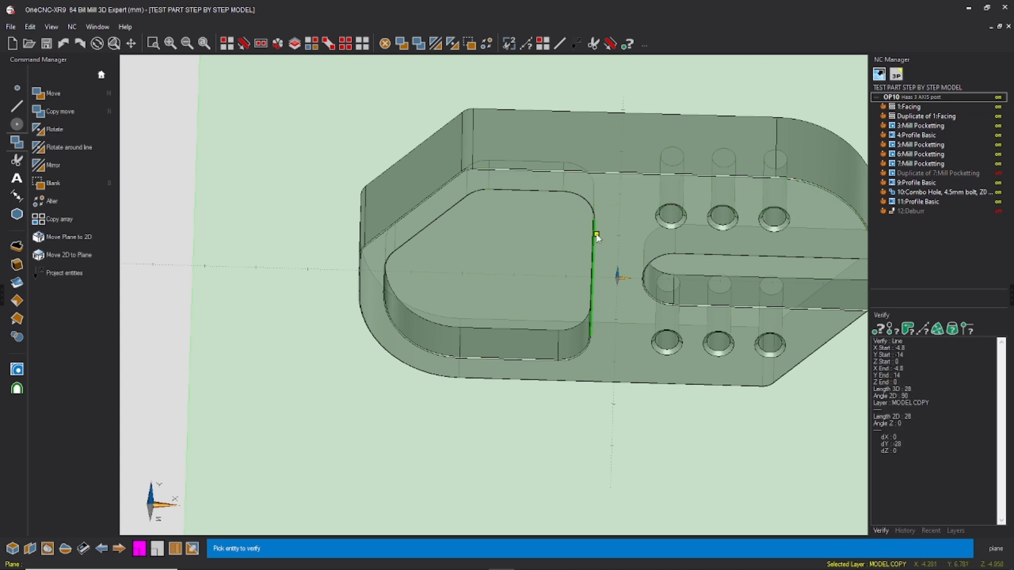
middle_drag(626, 274, 628, 214)
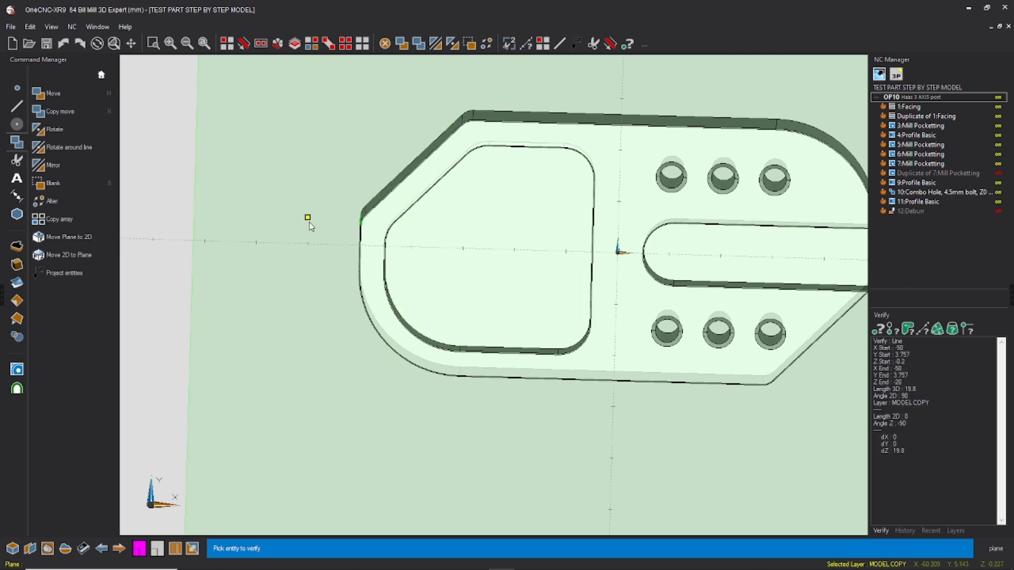
Step: End entity verification and examine the aligned part against the machining plane from above and at an angle
key(Escape)
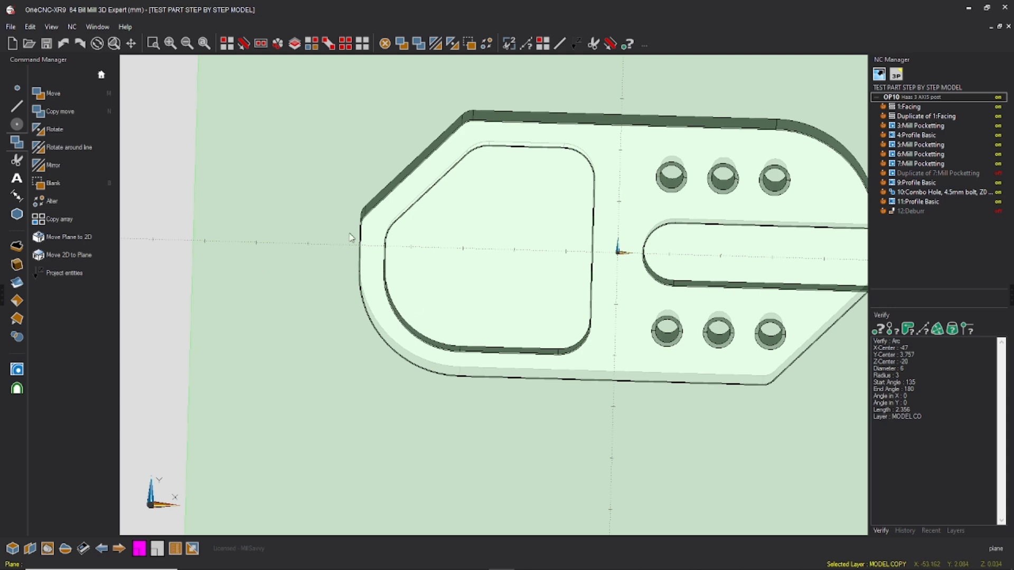
scroll(406, 293, down, 3)
mouse_move(428, 309)
middle_down()
mouse_move(444, 265)
mouse_move(464, 249)
middle_up()
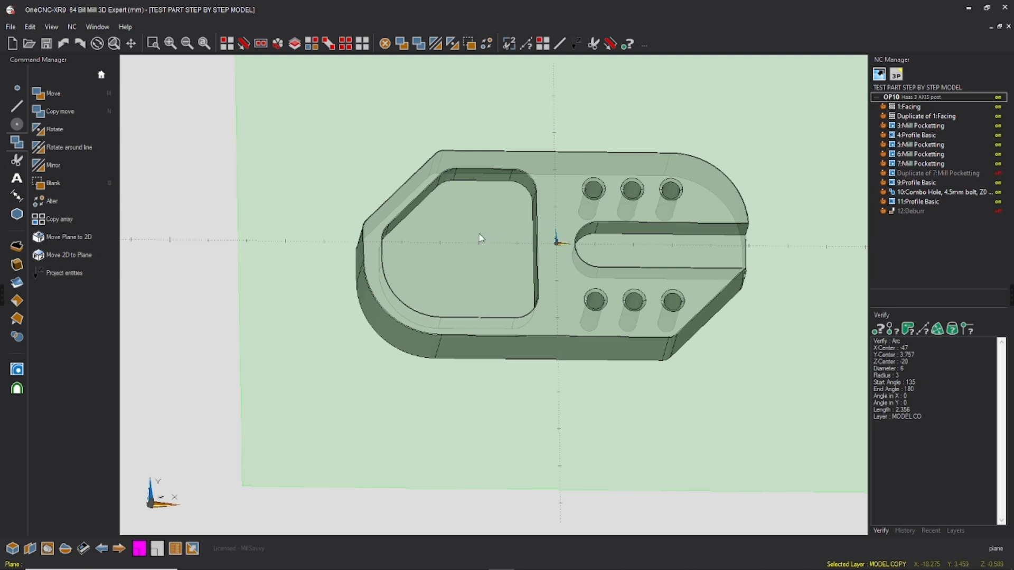
middle_drag(528, 272, 520, 264)
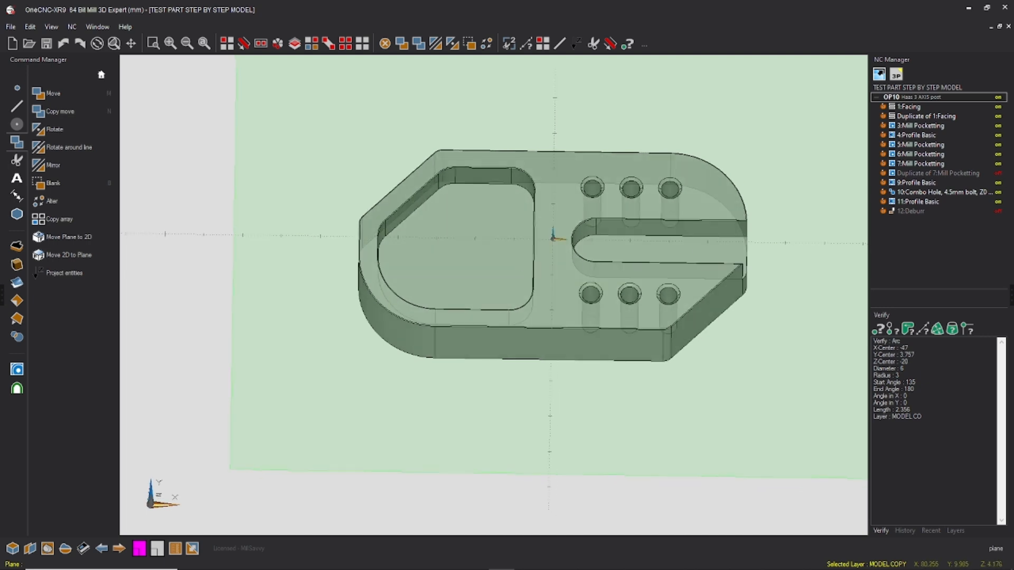
middle_drag(521, 305, 599, 263)
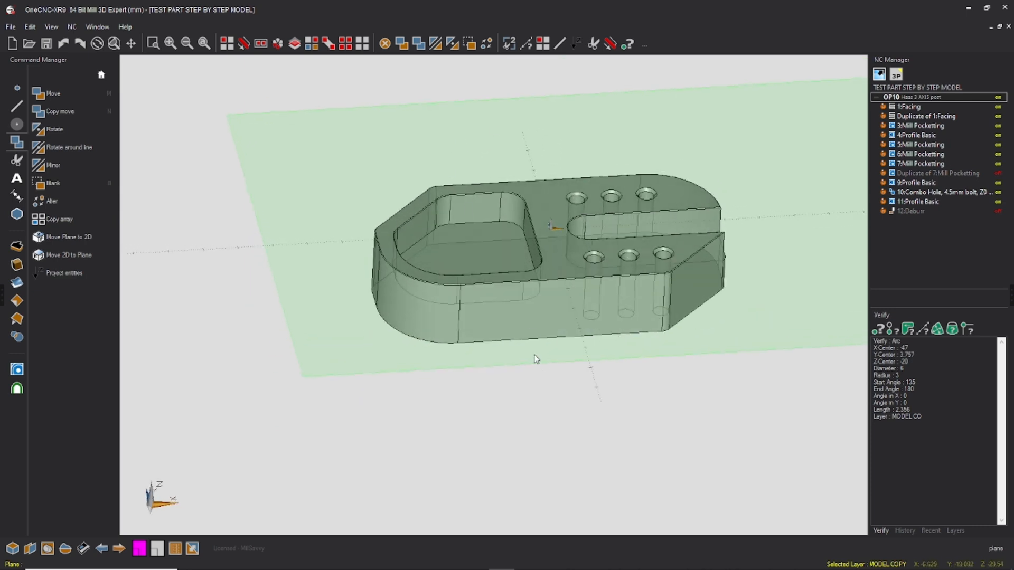
middle_drag(538, 287, 604, 217)
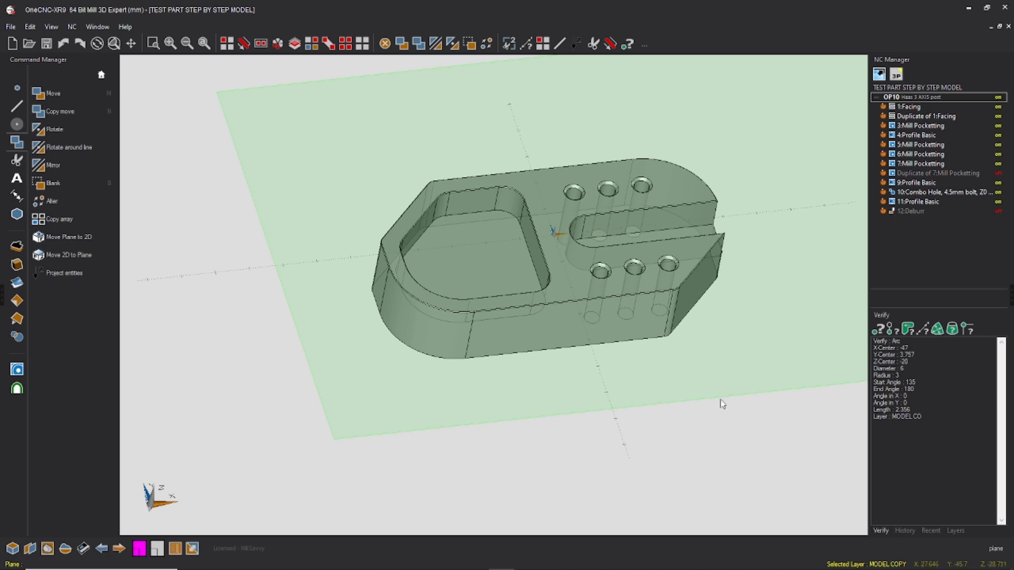
Step: Save the current part file and show the list of layers
click(11, 27)
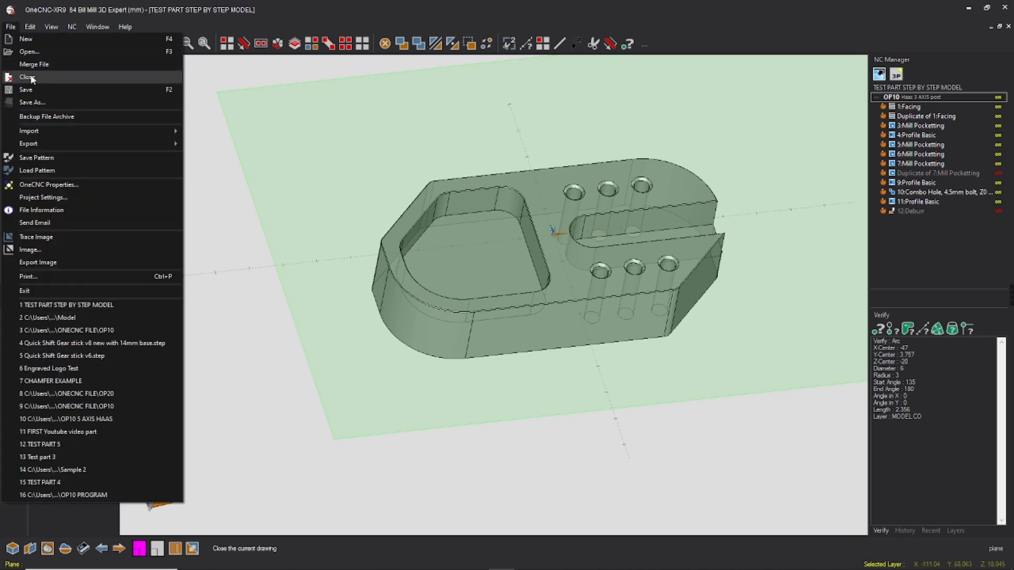
click(33, 91)
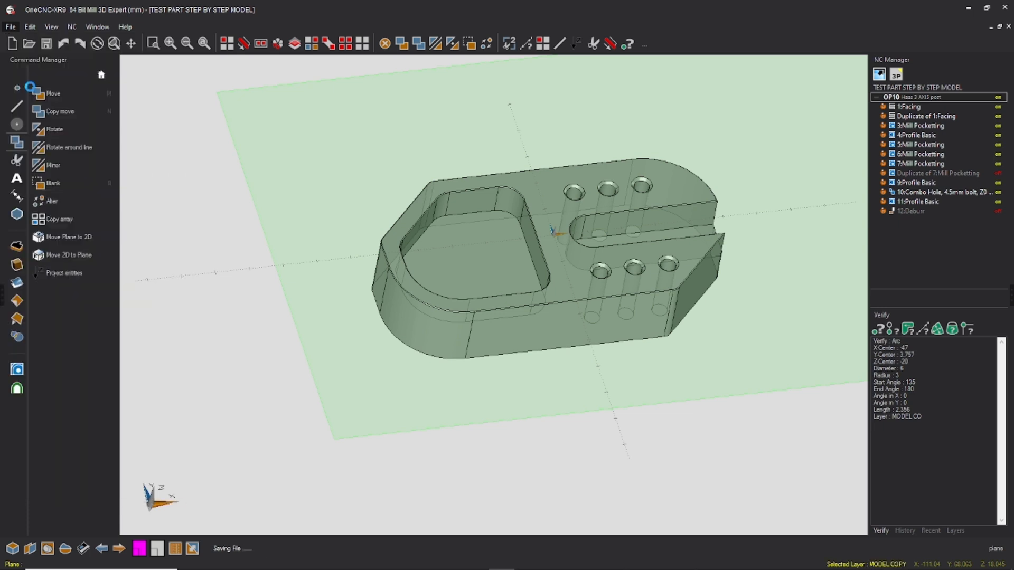
click(958, 530)
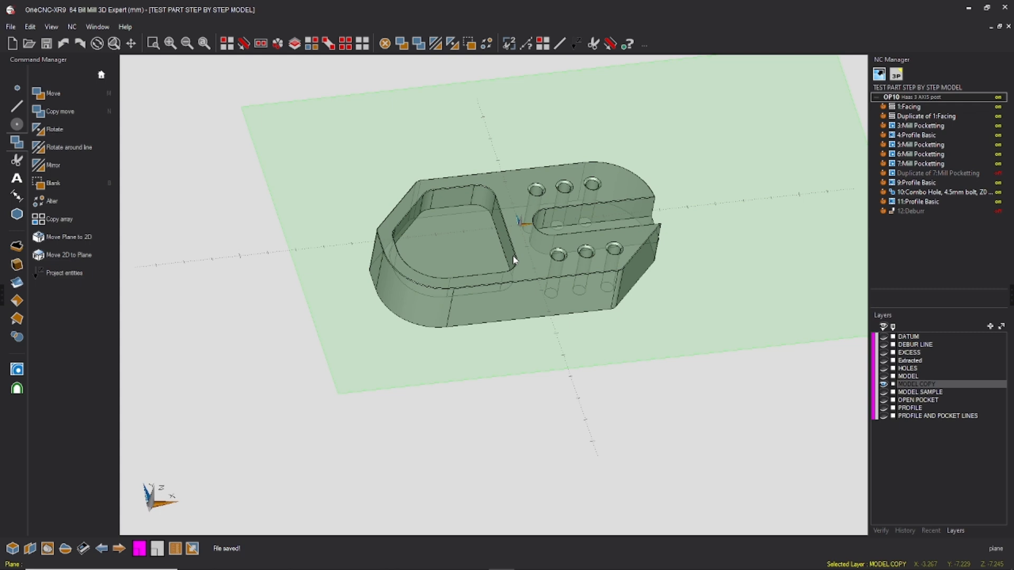